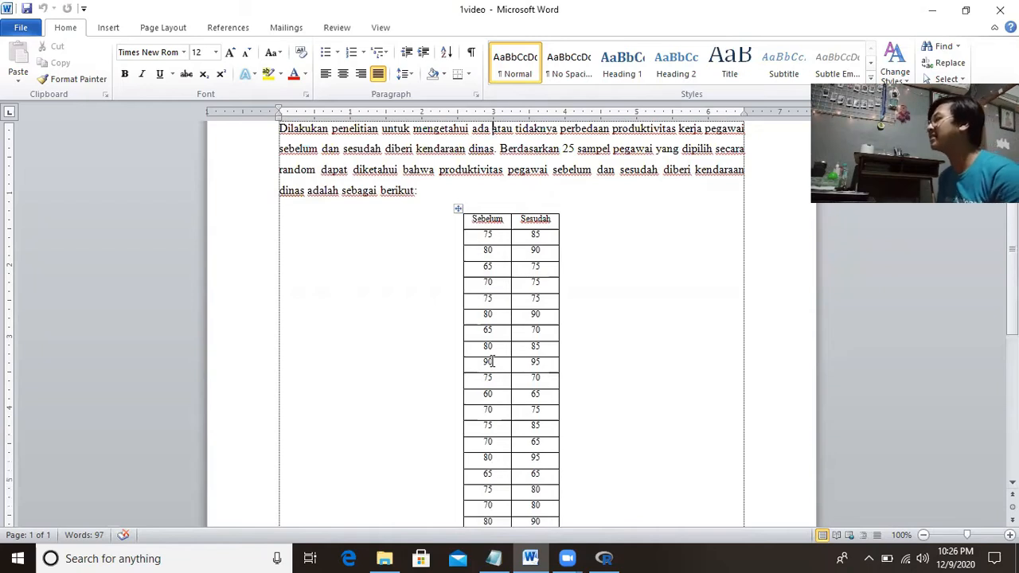
Read the problem text and the Sebelum/Sesudah productivity table, and check the same data in the dataefektivitasdinas text file.
{"action": "key", "text": "Down"}
{"action": "key", "text": "Down"}
{"action": "key", "text": "Down"}
{"action": "key", "text": "Down"}
{"action": "key", "text": "Down"}
{"action": "key", "text": "Down"}
{"action": "key", "text": "Down"}
{"action": "key", "text": "Down"}
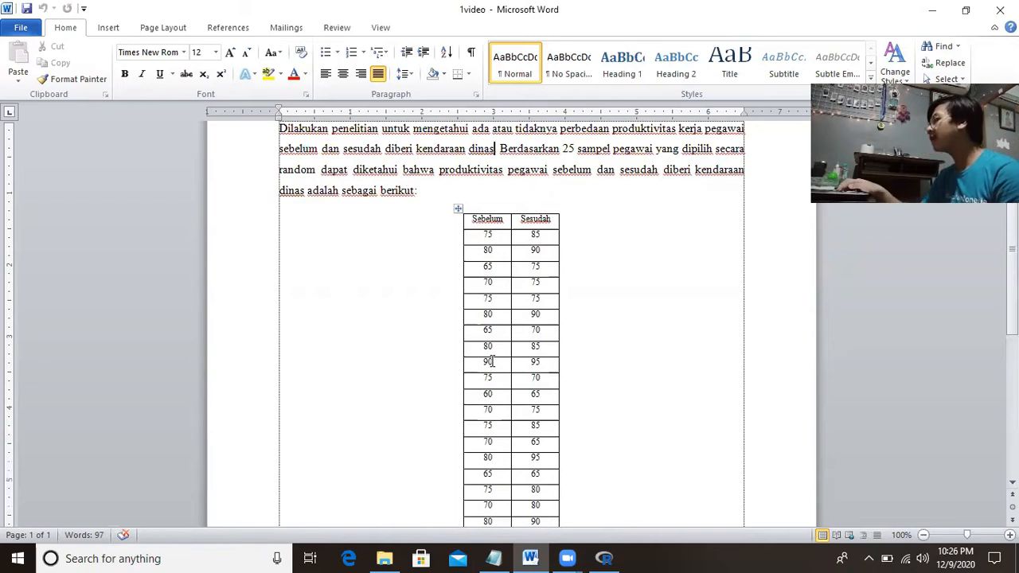
{"action": "key", "text": "Down"}
{"action": "key", "text": "Down"}
{"action": "key", "text": "Down"}
{"action": "key", "text": "Down"}
{"action": "key", "text": "Down"}
{"action": "key", "text": "Down"}
{"action": "key", "text": "Down"}
{"action": "key", "text": "Down"}
{"action": "key", "text": "Down"}
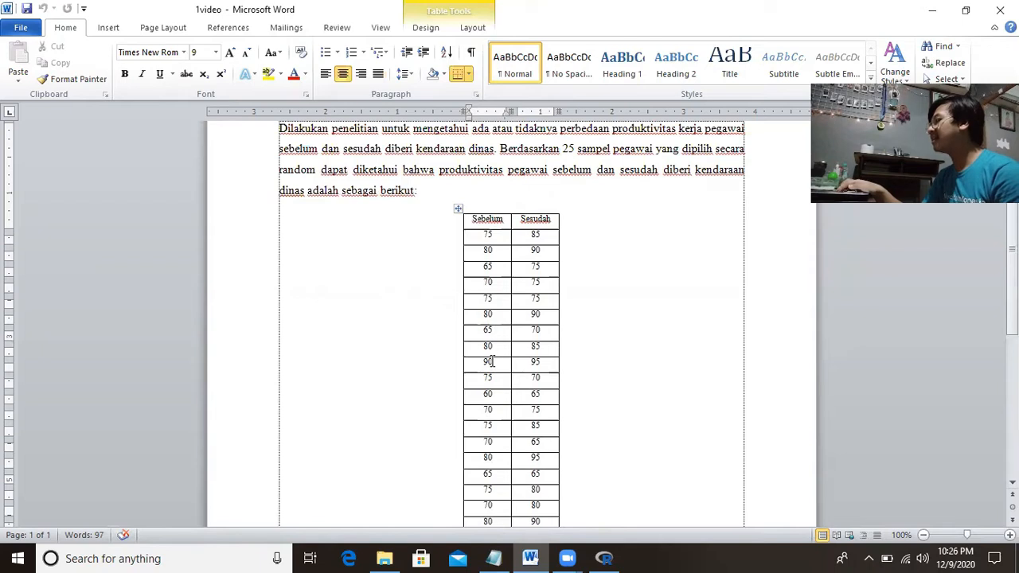
{"action": "key", "text": "Down"}
{"action": "key", "text": "Down"}
{"action": "key", "text": "Down"}
{"action": "key", "text": "Down"}
{"action": "key", "text": "Down"}
{"action": "key", "text": "Down"}
{"action": "key", "text": "Down"}
{"action": "key", "text": "Down"}
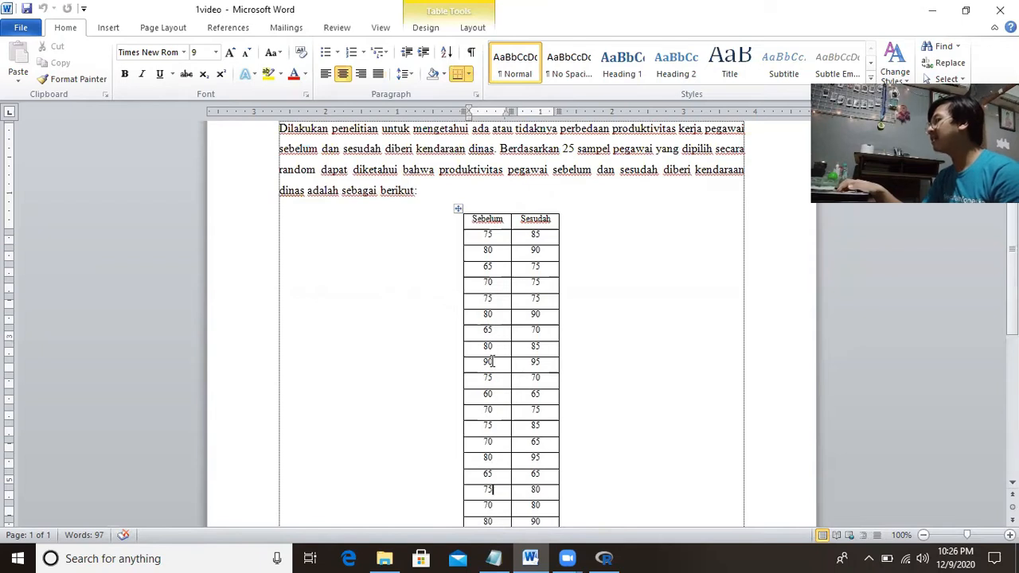
{"action": "key", "text": "Down"}
{"action": "key", "text": "Down"}
{"action": "key", "text": "Down"}
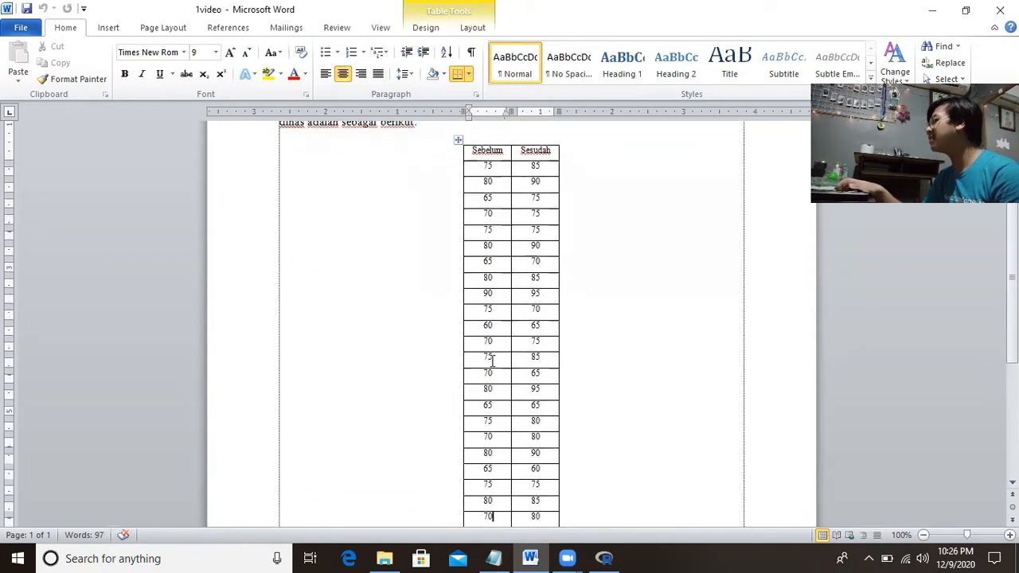
{"action": "key", "text": "Down"}
{"action": "key", "text": "Down"}
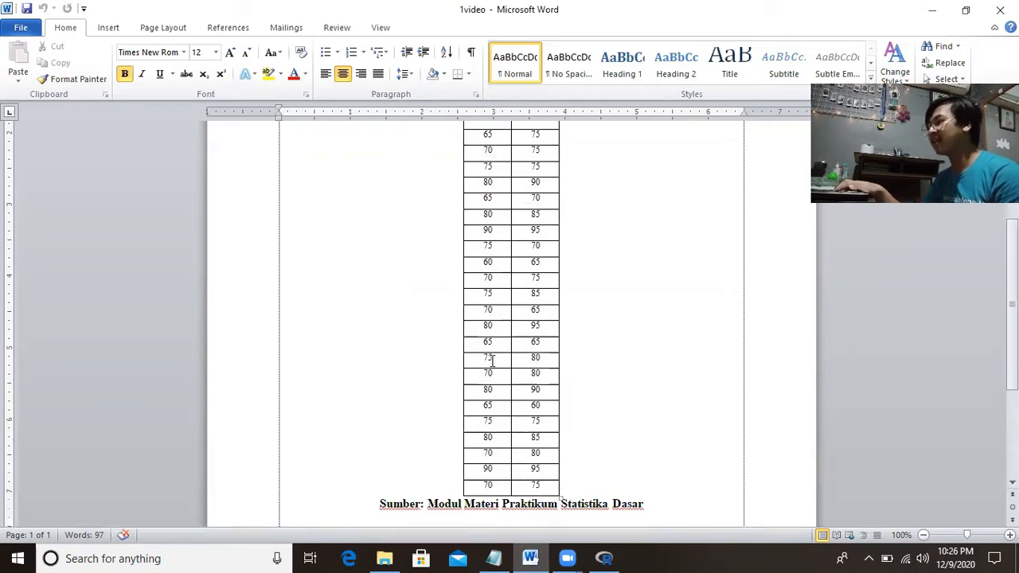
{"action": "key", "text": "Up"}
{"action": "key", "text": "Up"}
{"action": "key", "text": "Up"}
{"action": "key", "text": "Up"}
{"action": "key", "text": "Up"}
{"action": "key", "text": "Up"}
{"action": "key", "text": "Up"}
{"action": "key", "text": "Up"}
{"action": "key", "text": "Up"}
{"action": "key", "text": "Up"}
{"action": "key", "text": "Up"}
{"action": "key", "text": "Up"}
{"action": "key", "text": "Up"}
{"action": "key", "text": "Up"}
{"action": "key", "text": "Up"}
{"action": "key", "text": "Up"}
{"action": "key", "text": "Up"}
{"action": "key", "text": "Up"}
{"action": "key", "text": "Up"}
{"action": "key", "text": "Up"}
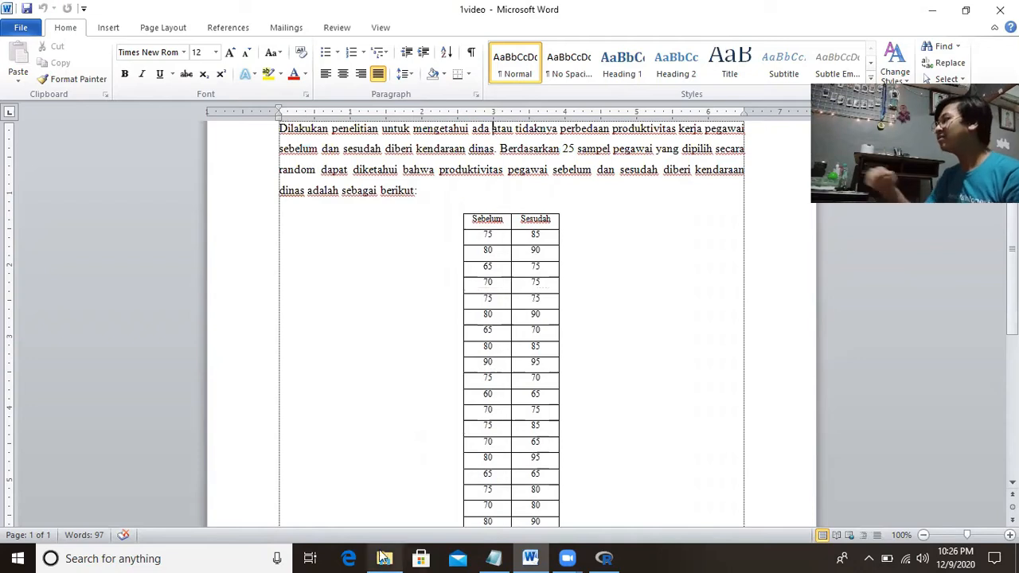
{"action": "left_click", "coordinate": [492, 557]}
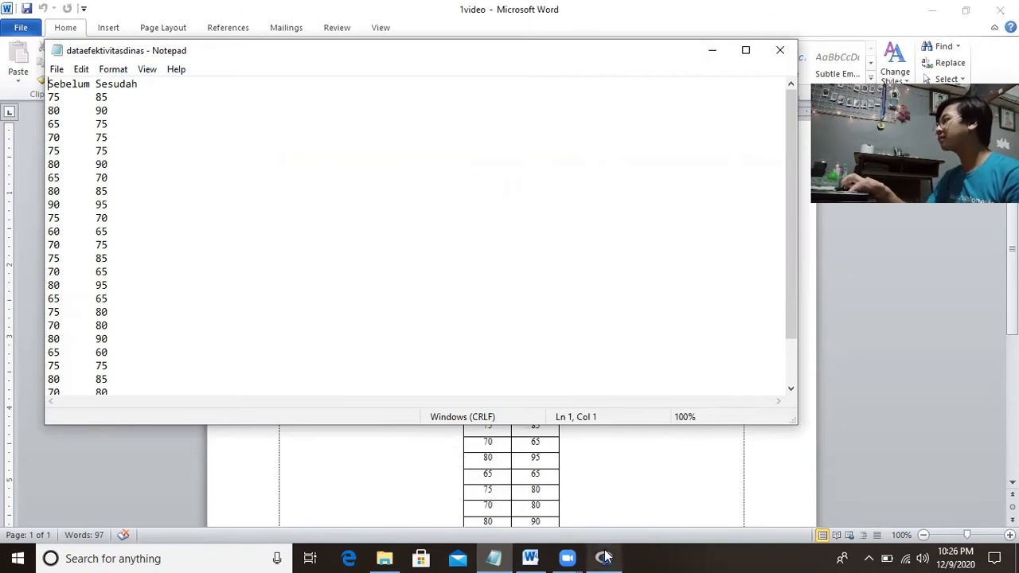
{"action": "left_click", "coordinate": [714, 53]}
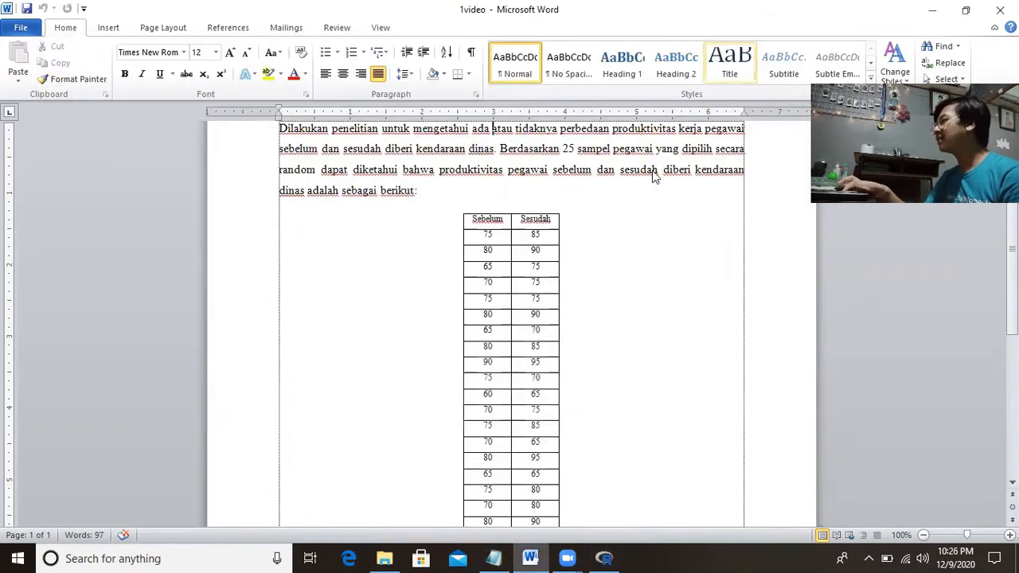
Switch to RGui and load the Rcmdr package with library(Rcmdr).
{"action": "left_click", "coordinate": [603, 557]}
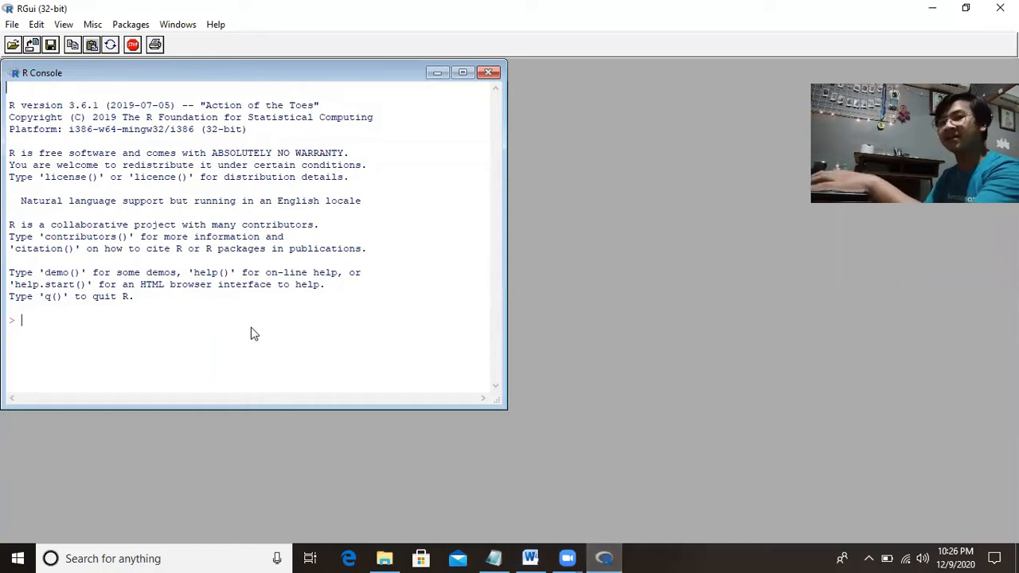
{"action": "type", "text": "lib"}
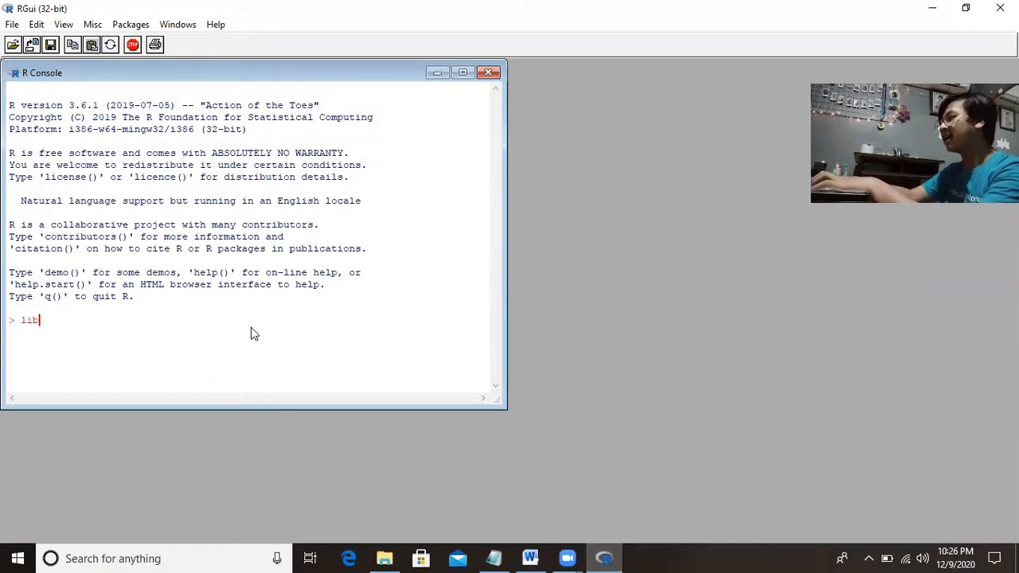
{"action": "type", "text": "rary("}
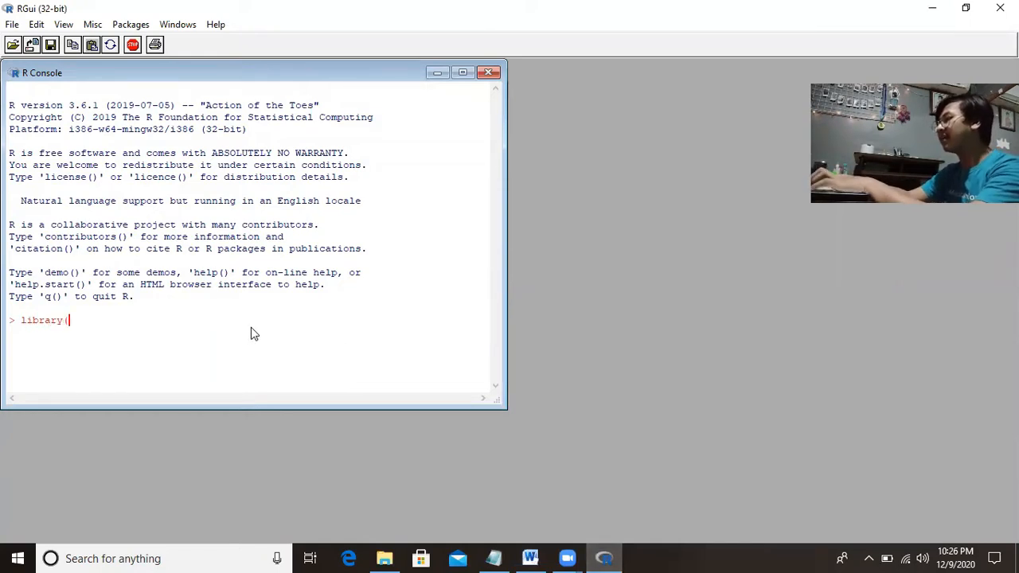
{"action": "type", "text": "Rcmdr)"}
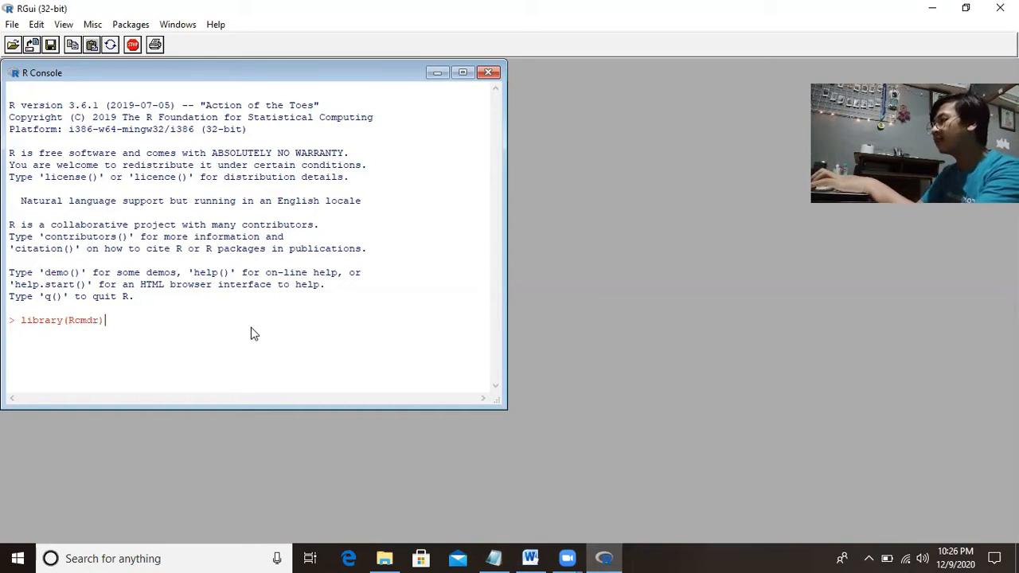
{"action": "key", "text": "Return"}
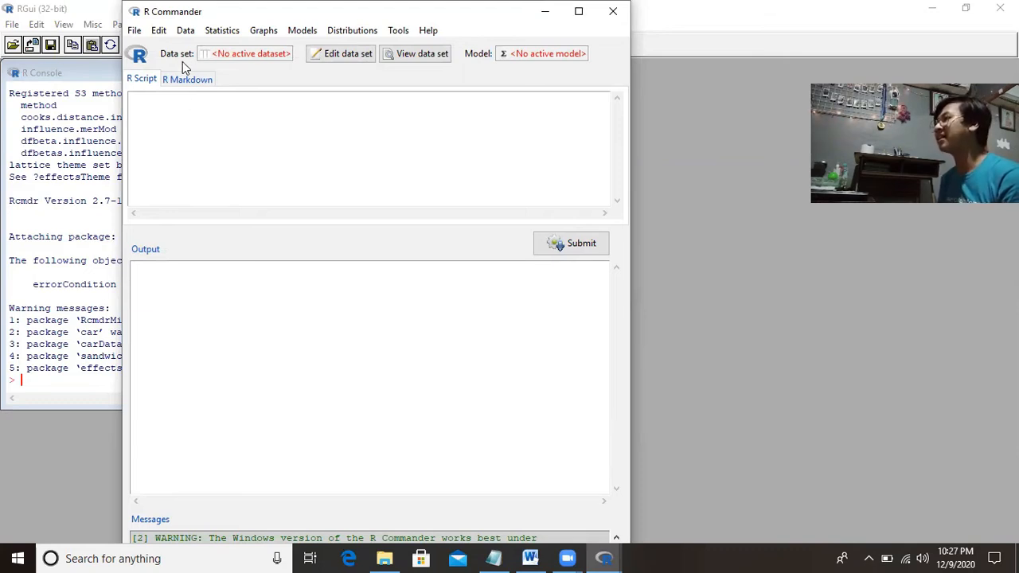
Import the text file dataefektivitasdinas from the DATA STATISTIK folder as a data set named ujitpair, with white space as field separator.
{"action": "left_click", "coordinate": [183, 34]}
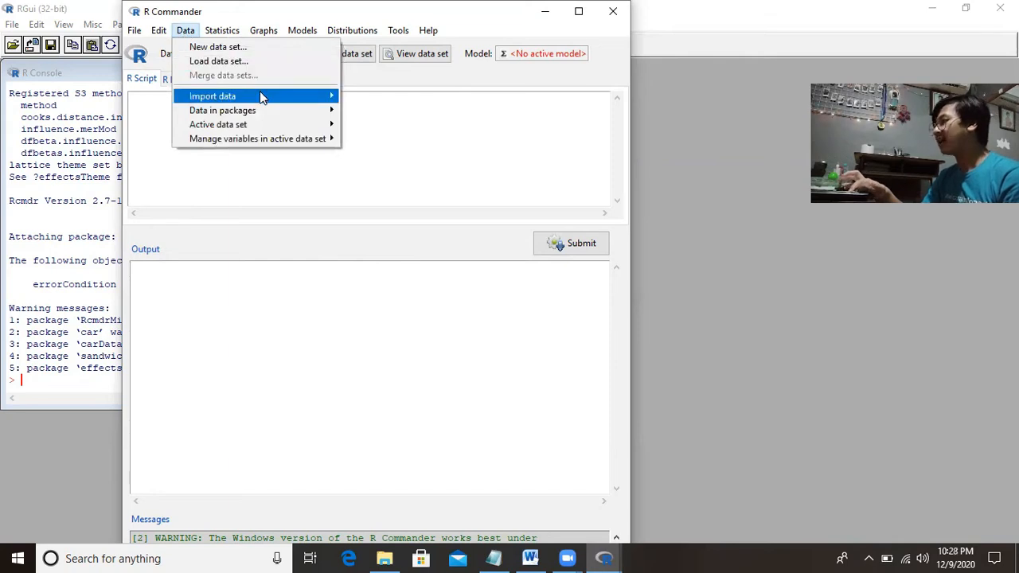
{"action": "mouse_move", "coordinate": [260, 92]}
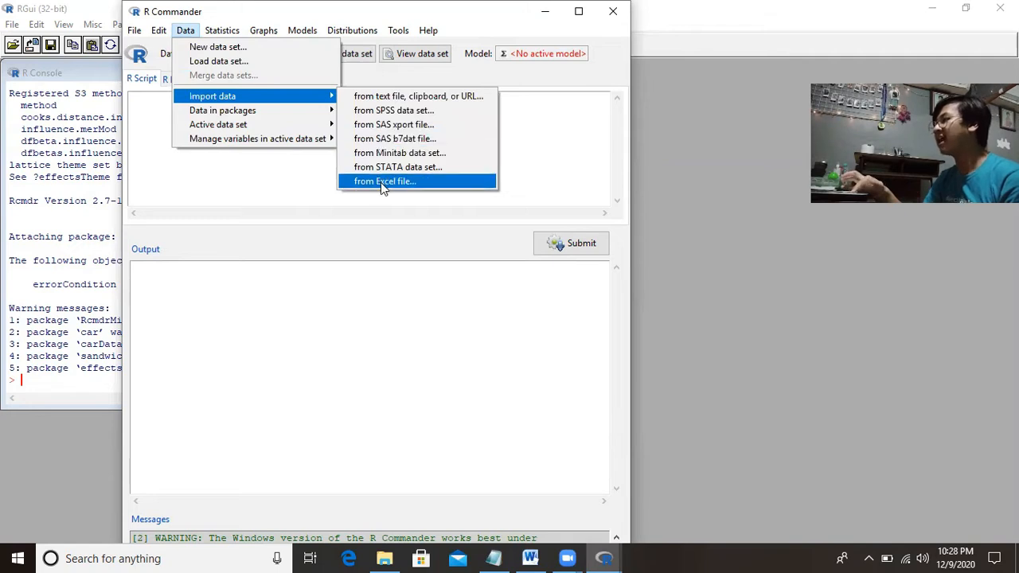
{"action": "left_click", "coordinate": [380, 100]}
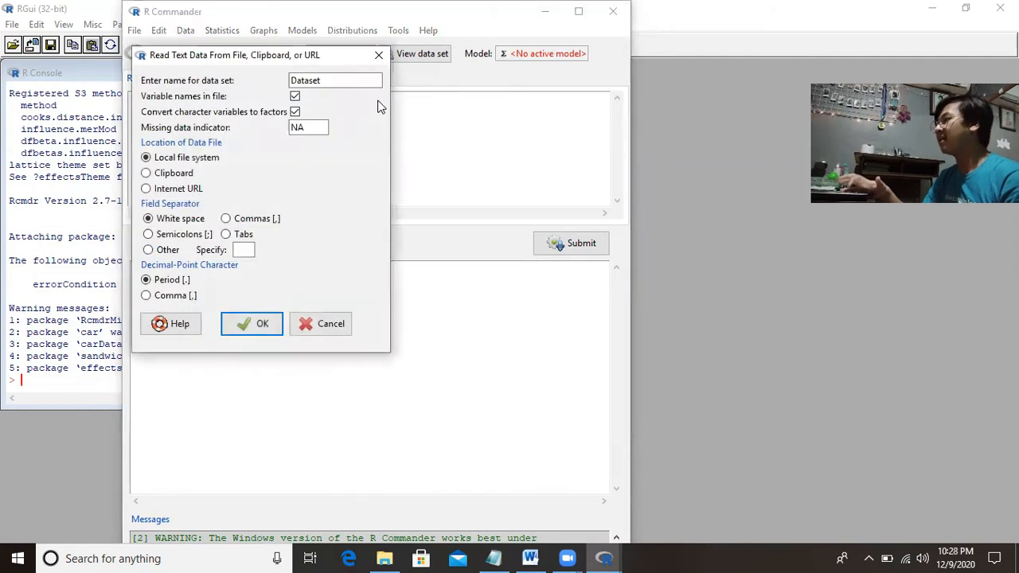
{"action": "left_click", "coordinate": [364, 84]}
{"action": "key", "text": "BackSpace"}
{"action": "key", "text": "BackSpace"}
{"action": "key", "text": "BackSpace"}
{"action": "key", "text": "BackSpace"}
{"action": "key", "text": "BackSpace"}
{"action": "key", "text": "BackSpace"}
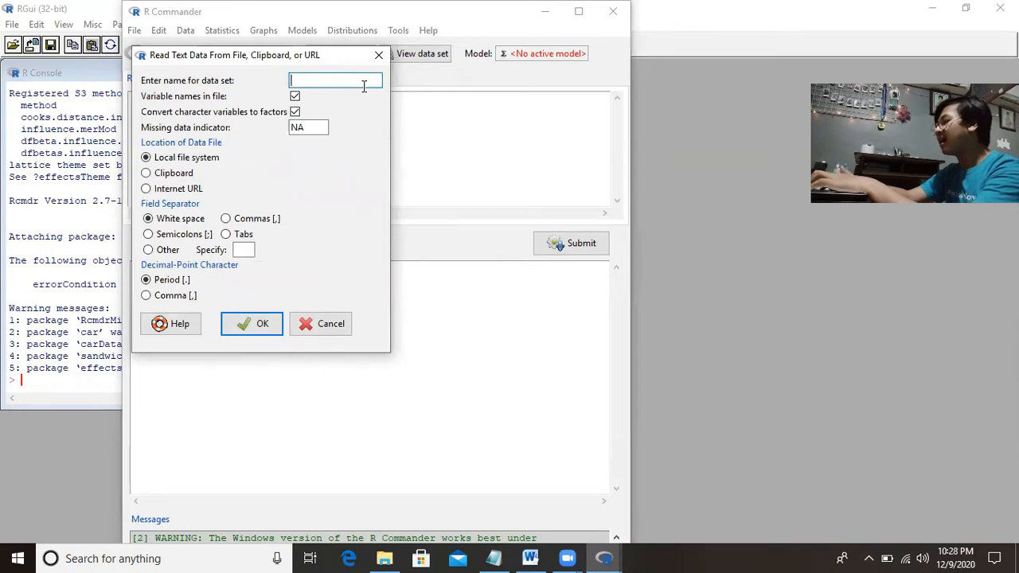
{"action": "type", "text": "ujit"}
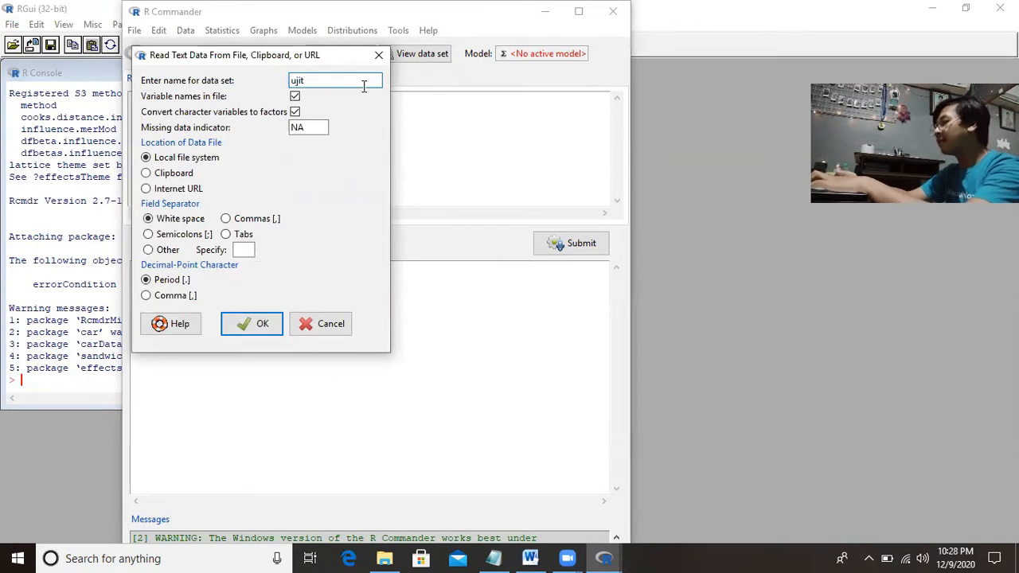
{"action": "type", "text": "pair"}
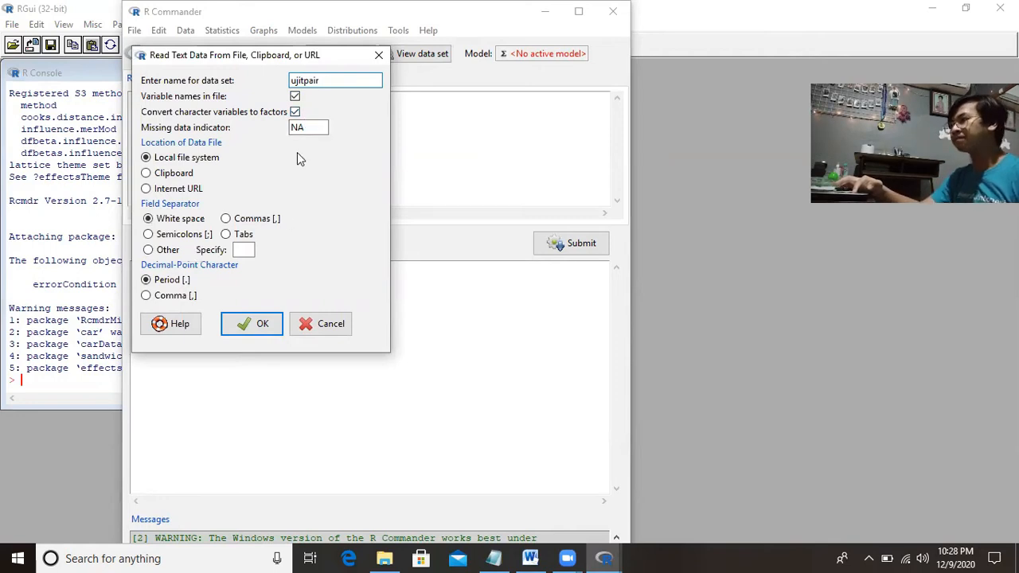
{"action": "left_click", "coordinate": [262, 324]}
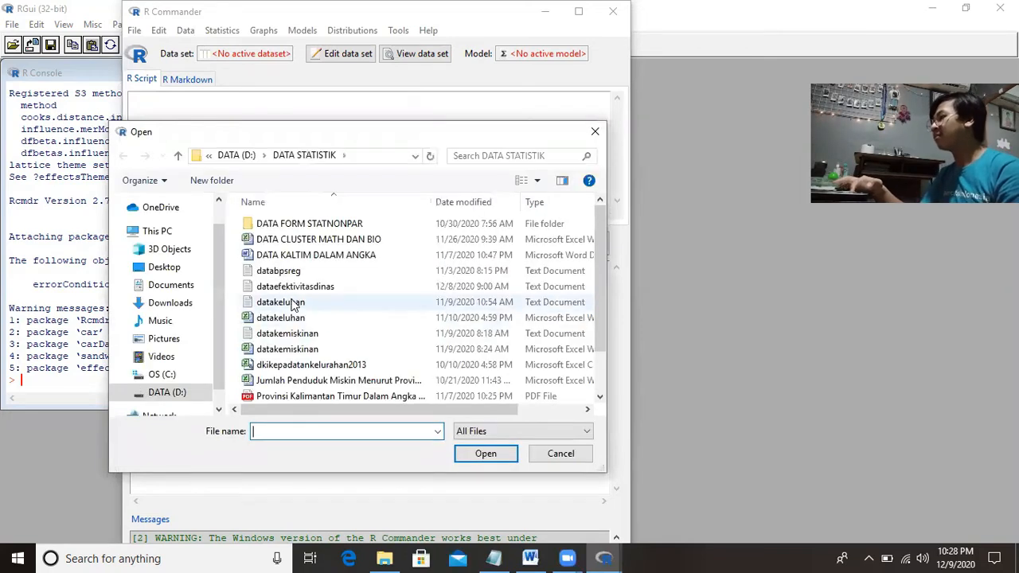
{"action": "double_click", "coordinate": [295, 288]}
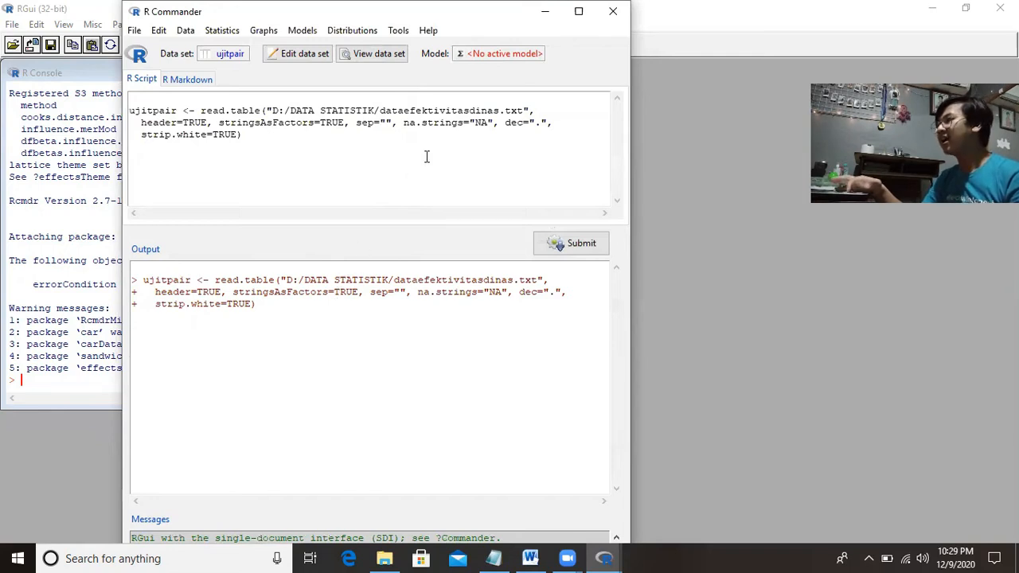
View the contents of the ujitpair data set and produce a statistical summary of the whole active data set.
{"action": "left_click", "coordinate": [367, 56]}
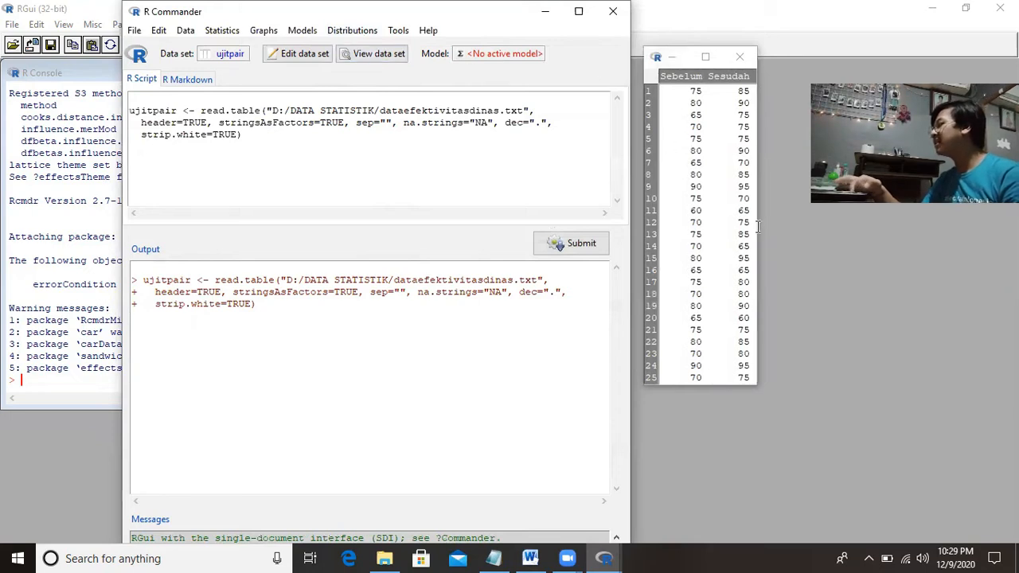
{"action": "left_click", "coordinate": [670, 59]}
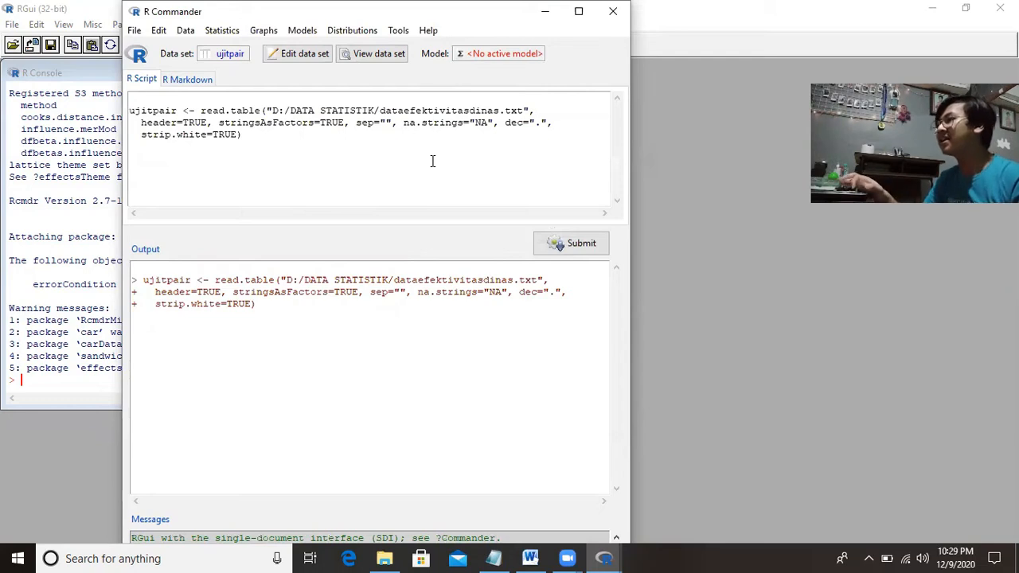
{"action": "left_click", "coordinate": [223, 31]}
{"action": "mouse_move", "coordinate": [237, 48]}
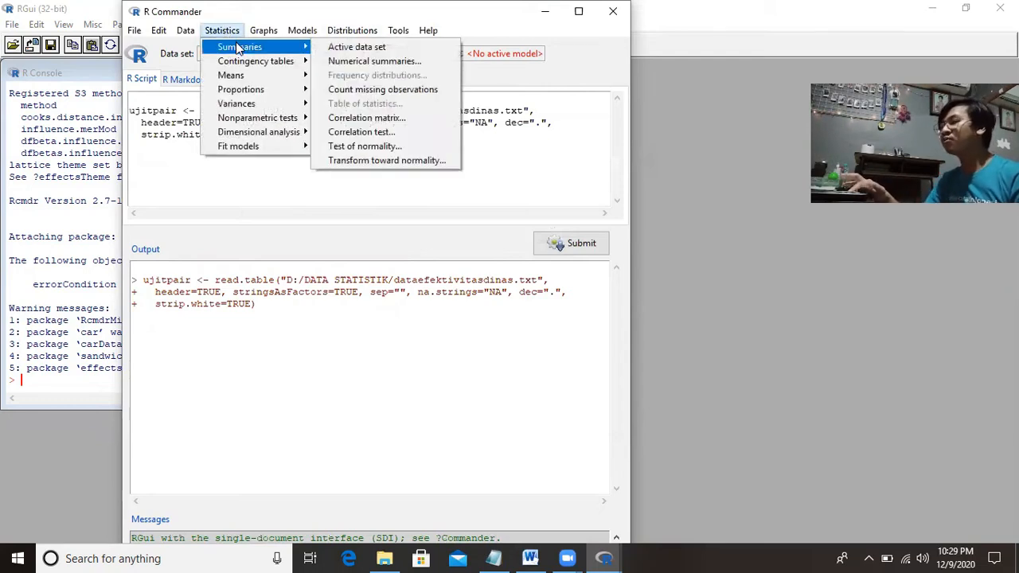
{"action": "left_click", "coordinate": [348, 46]}
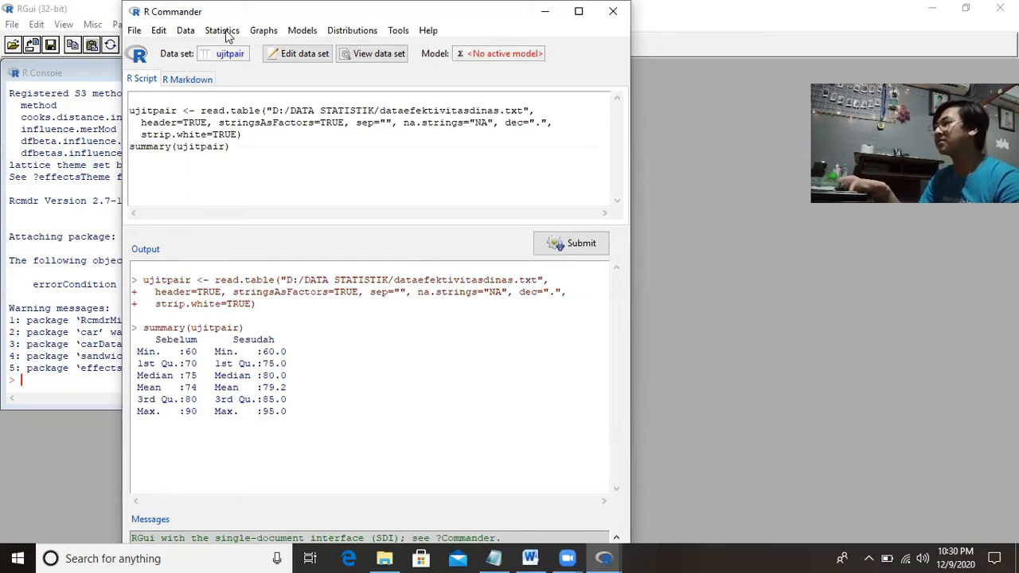
Plot a histogram of the variable Sebelum and move the graph window so the whole plot is unobstructed.
{"action": "left_click", "coordinate": [265, 30]}
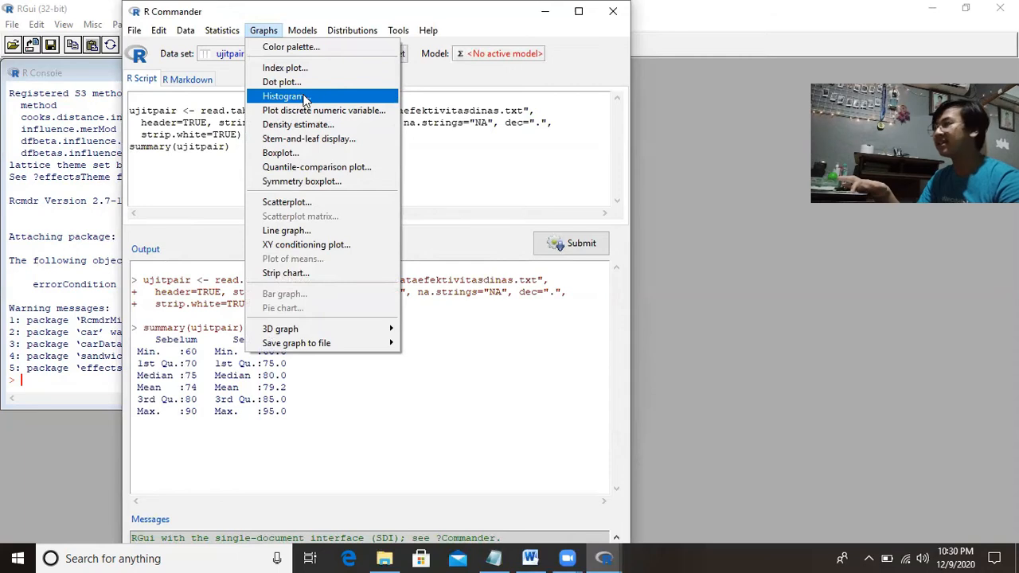
{"action": "left_click", "coordinate": [305, 97]}
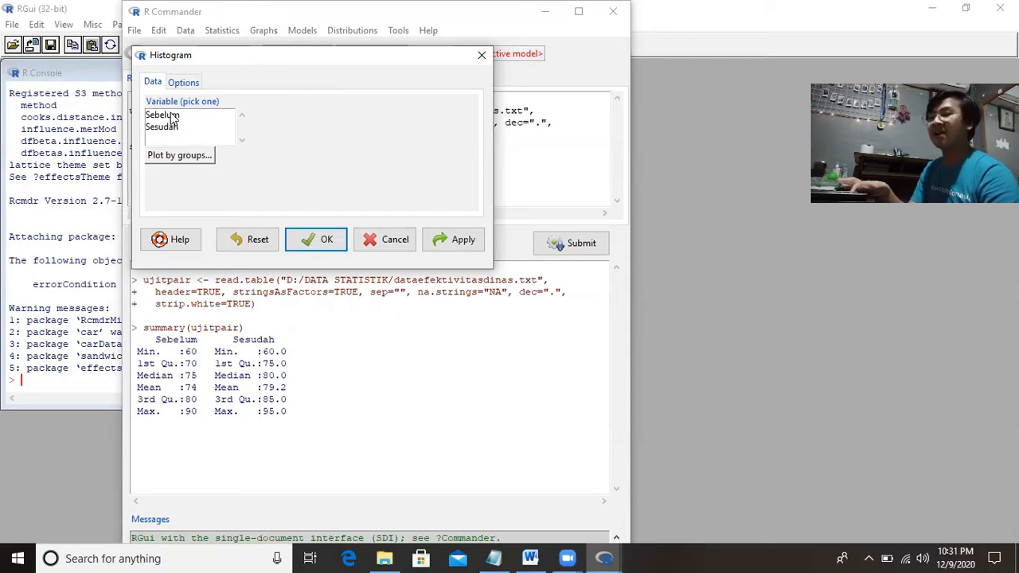
{"action": "left_click", "coordinate": [174, 117]}
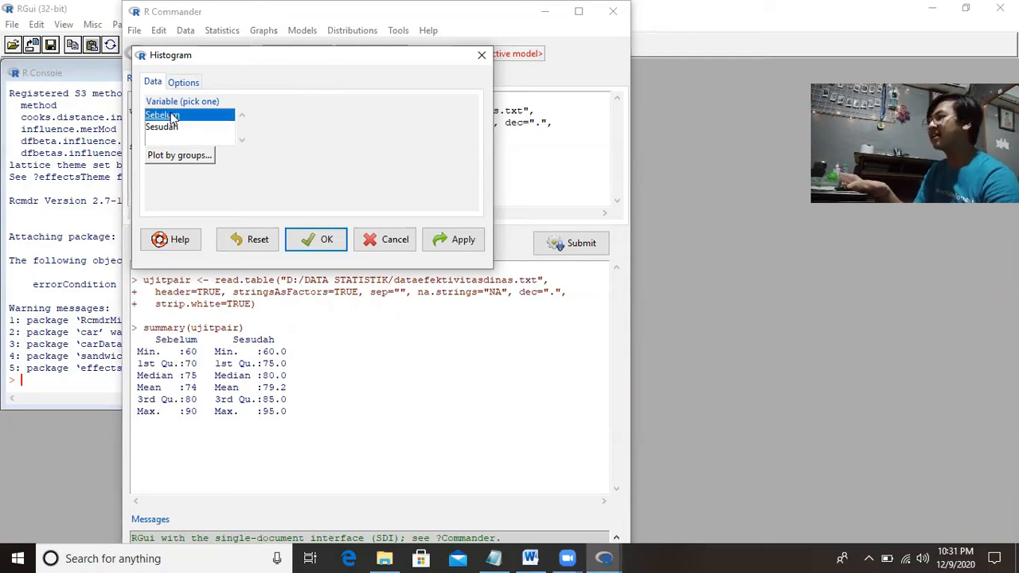
{"action": "left_click", "coordinate": [331, 240]}
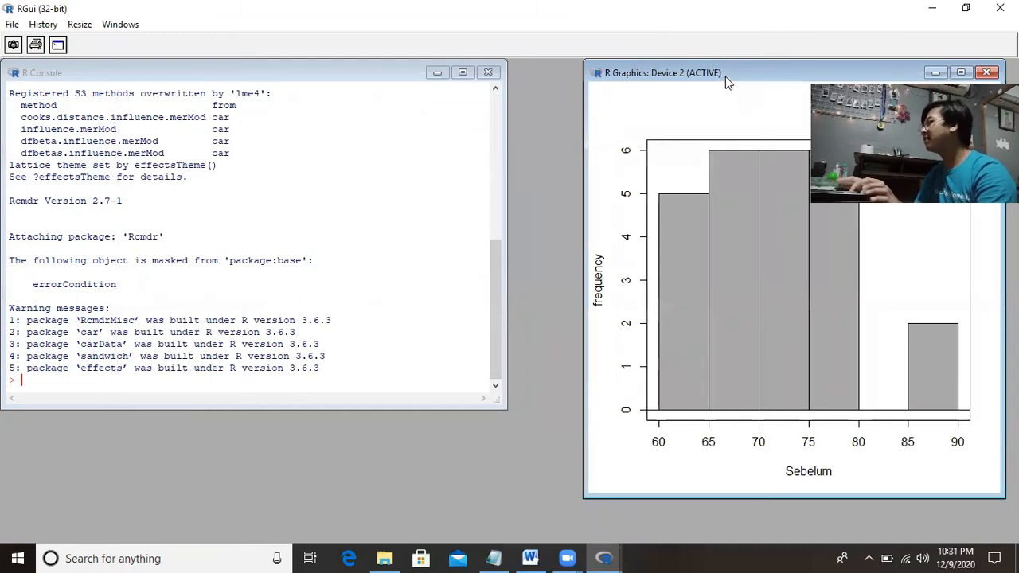
{"action": "left_click_drag", "start_coordinate": [725, 77], "coordinate": [542, 74]}
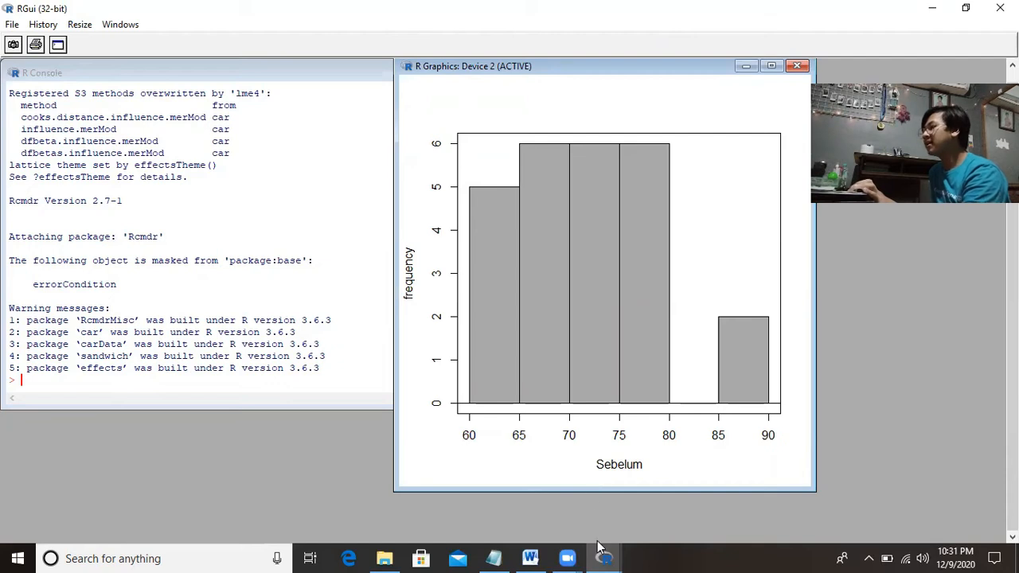
Return to R Commander, plot a histogram of the variable Sesudah, and bring the graph window to the front.
{"action": "mouse_move", "coordinate": [602, 556]}
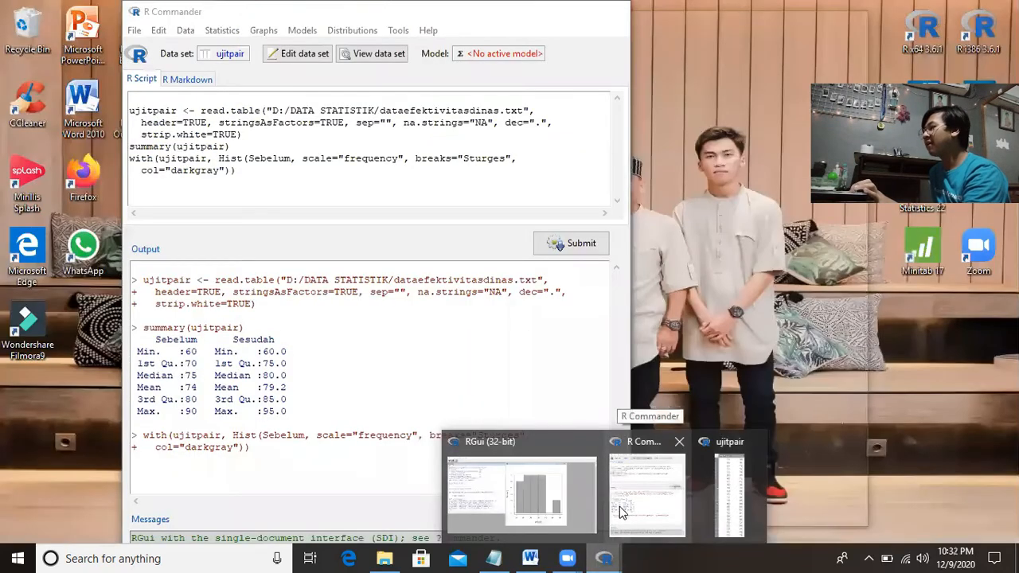
{"action": "left_click", "coordinate": [619, 506]}
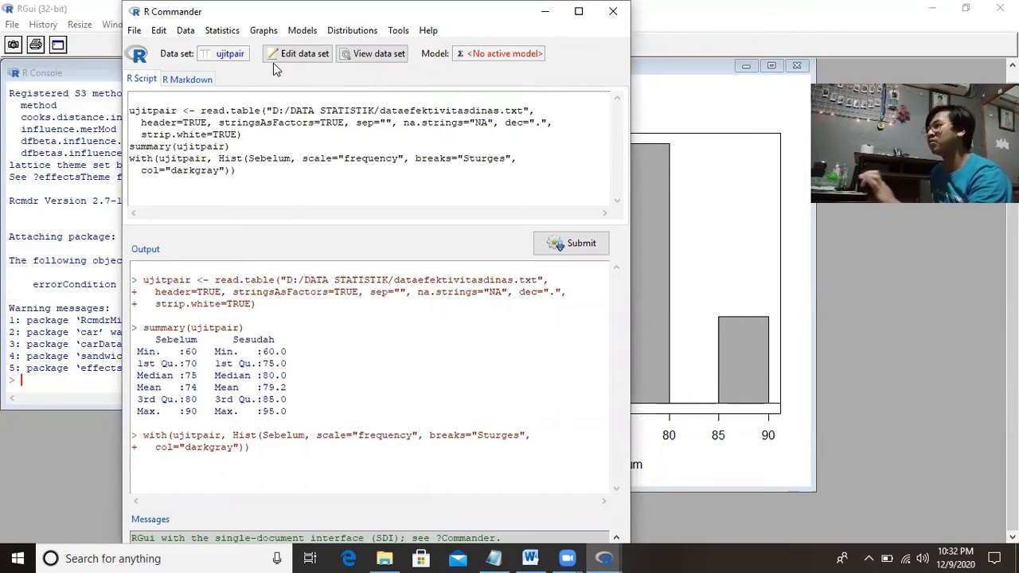
{"action": "left_click", "coordinate": [265, 32]}
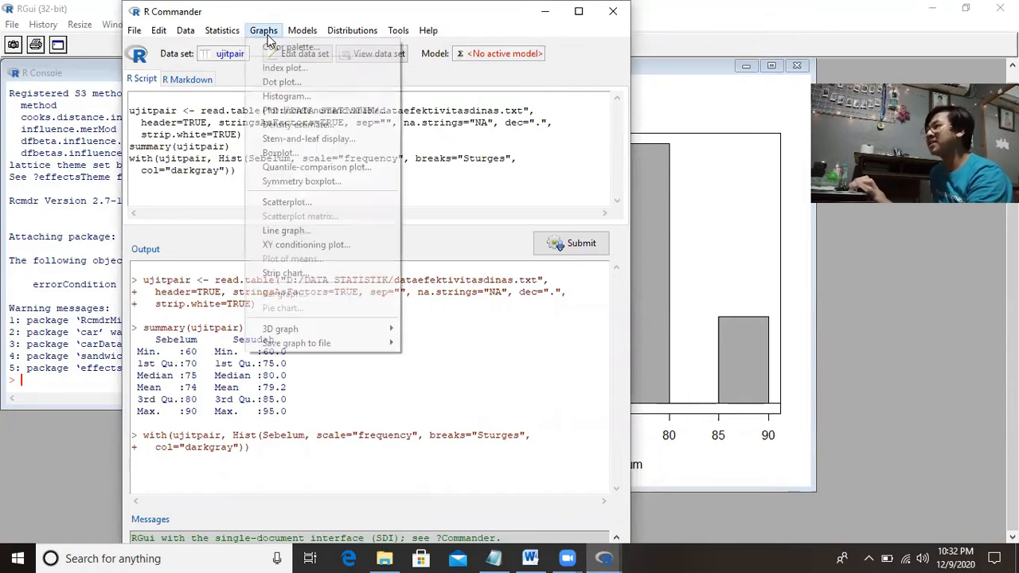
{"action": "left_click", "coordinate": [299, 97]}
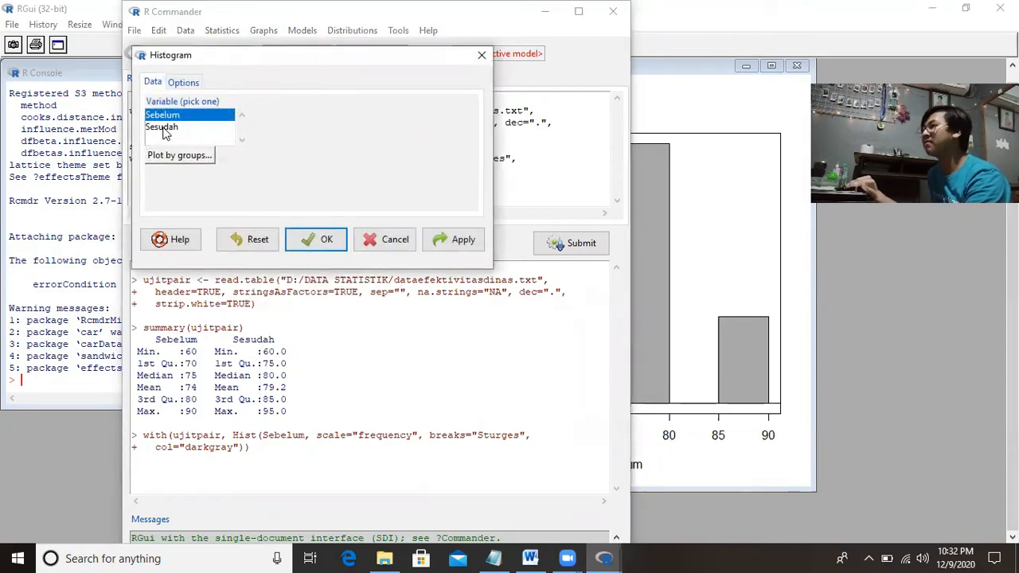
{"action": "left_click", "coordinate": [163, 129]}
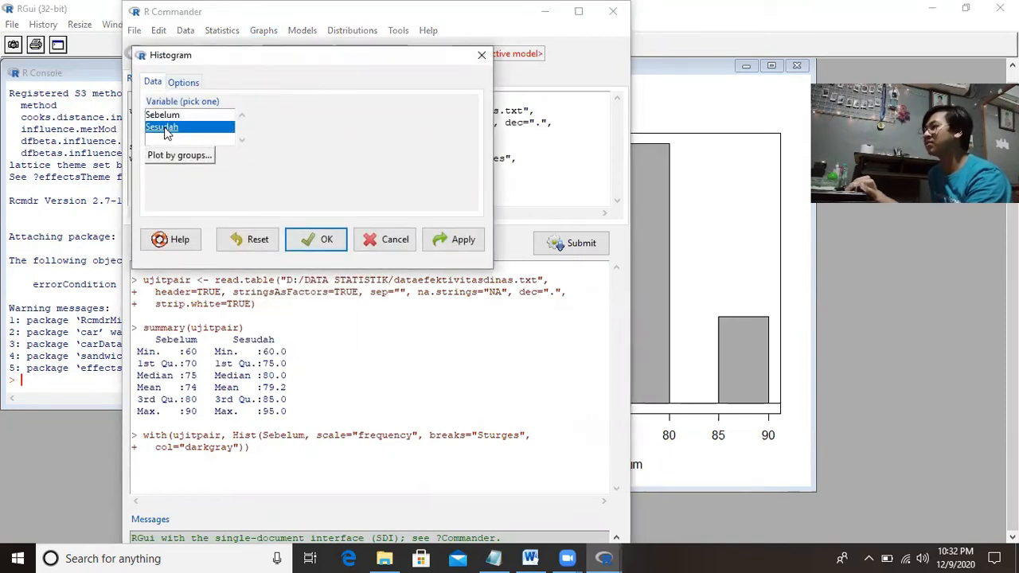
{"action": "left_click", "coordinate": [316, 239]}
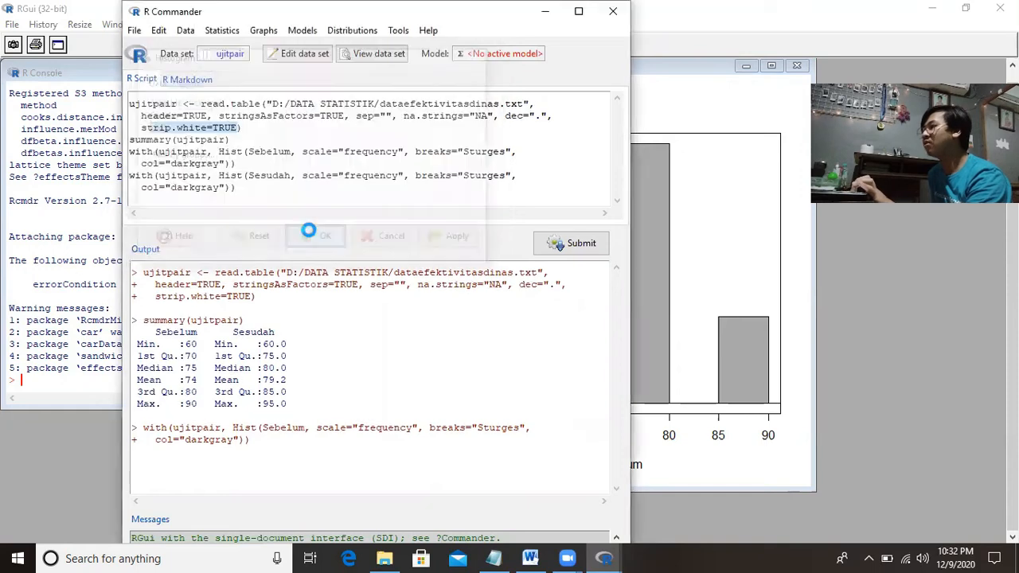
{"action": "left_click", "coordinate": [667, 220]}
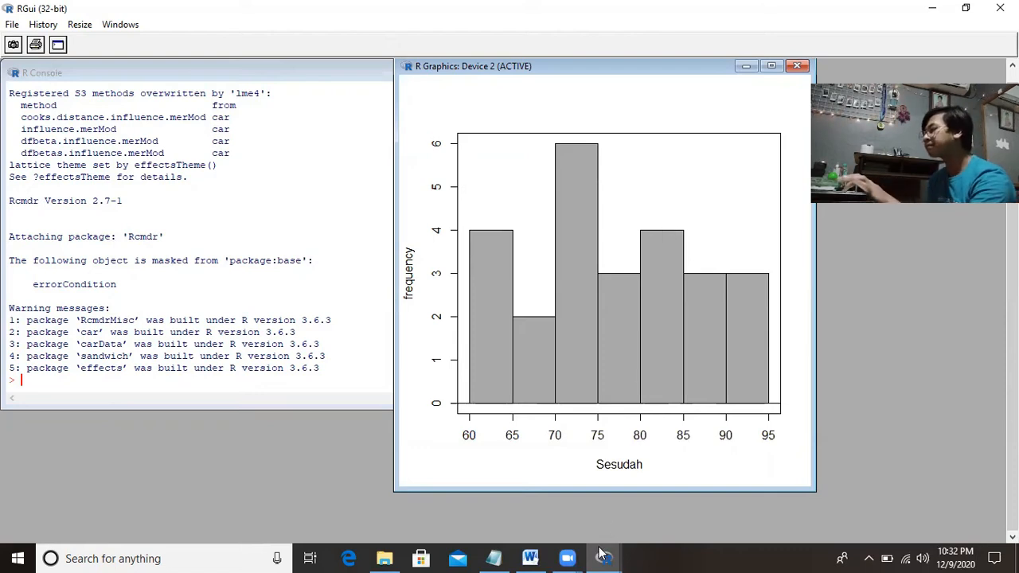
Back in R Commander, compute a new variable named Selisih in the ujitpair data set with the expression Sebelum- Sesudah.
{"action": "mouse_move", "coordinate": [598, 557]}
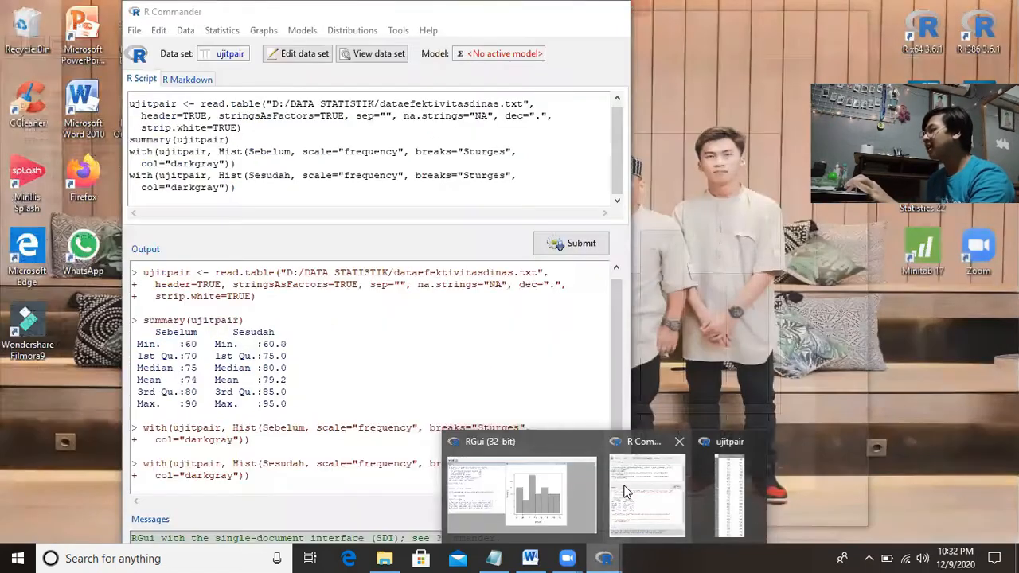
{"action": "left_click", "coordinate": [625, 491]}
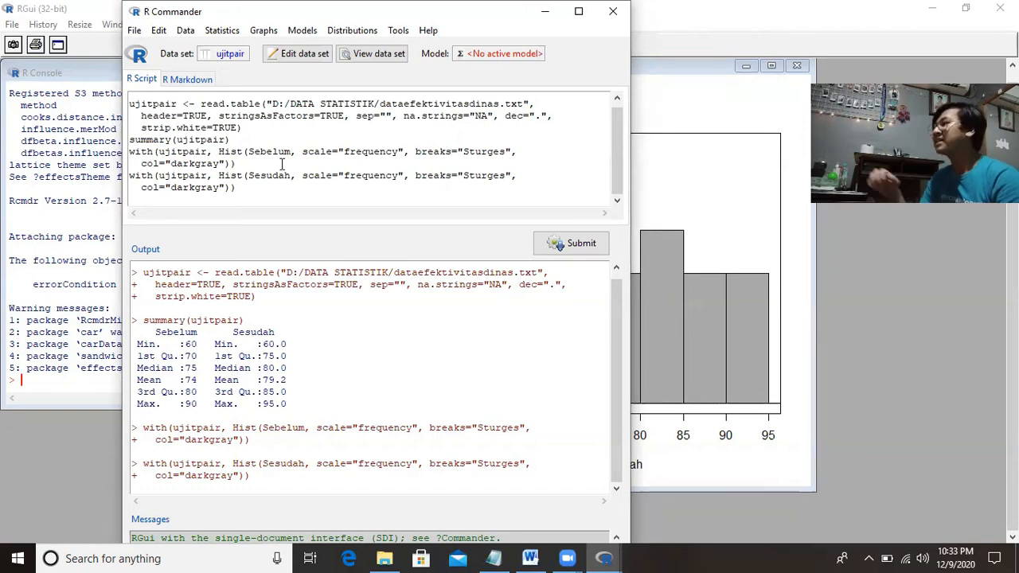
{"action": "left_click", "coordinate": [186, 34]}
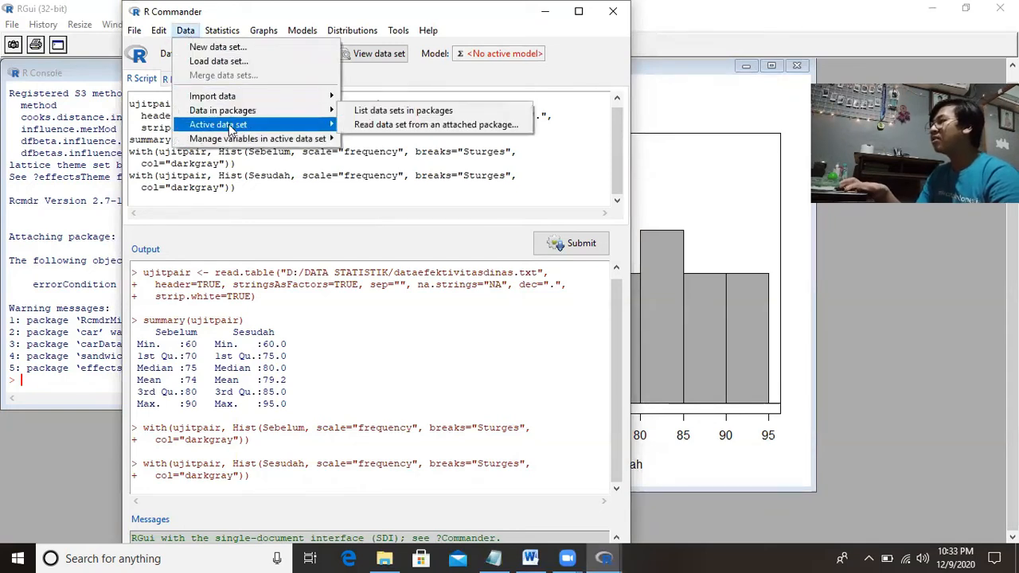
{"action": "mouse_move", "coordinate": [231, 138]}
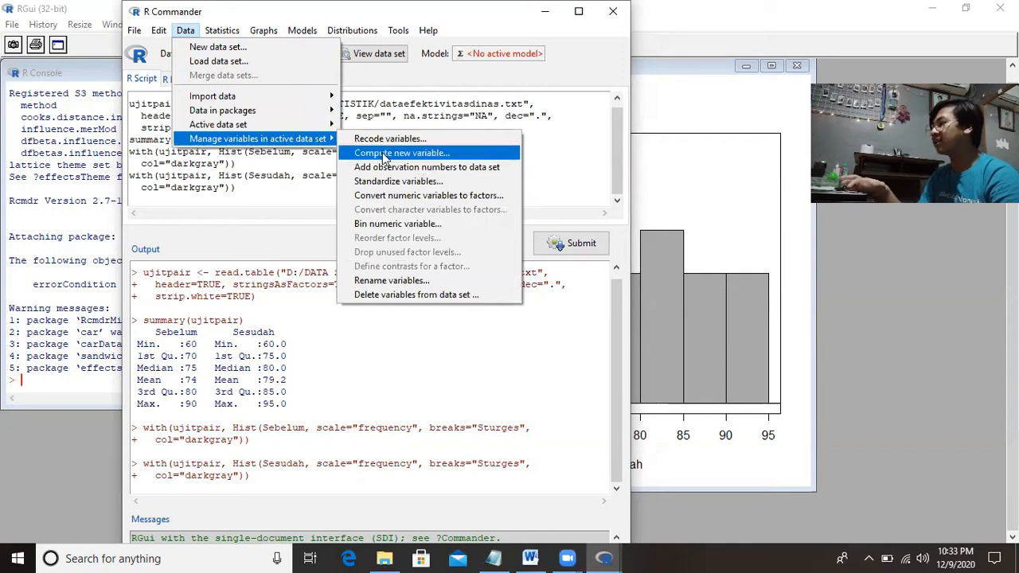
{"action": "left_click", "coordinate": [385, 157]}
{"action": "left_click", "coordinate": [211, 149]}
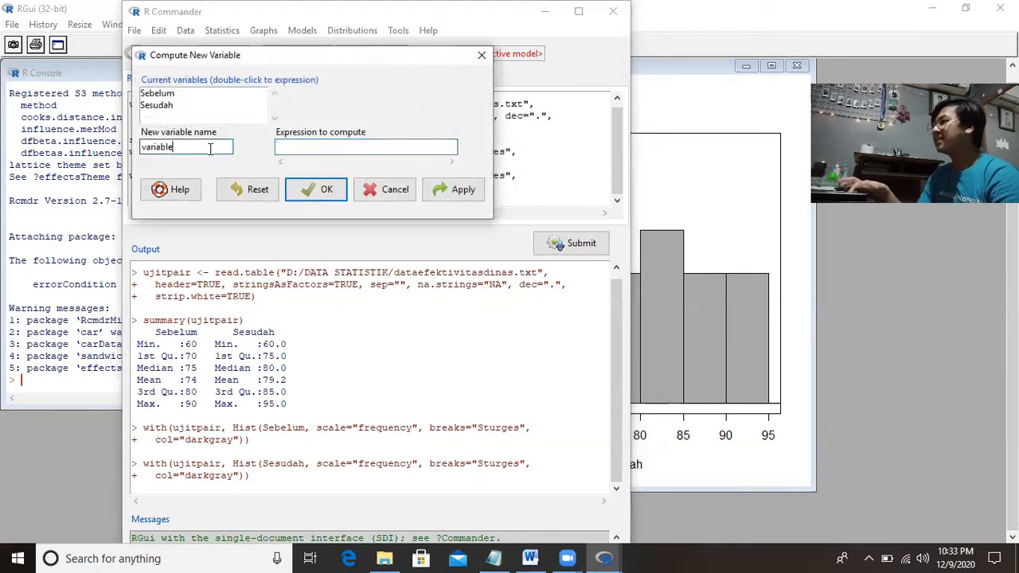
{"action": "key", "text": "BackSpace"}
{"action": "key", "text": "BackSpace"}
{"action": "key", "text": "BackSpace"}
{"action": "key", "text": "BackSpace"}
{"action": "key", "text": "BackSpace"}
{"action": "key", "text": "BackSpace"}
{"action": "key", "text": "BackSpace"}
{"action": "key", "text": "BackSpace"}
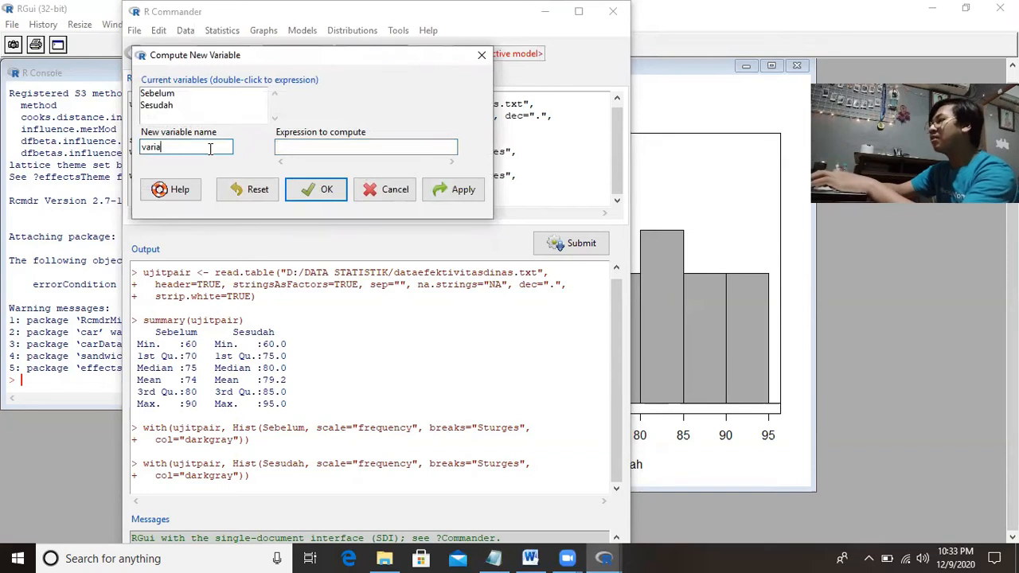
{"action": "type", "text": "Selisih"}
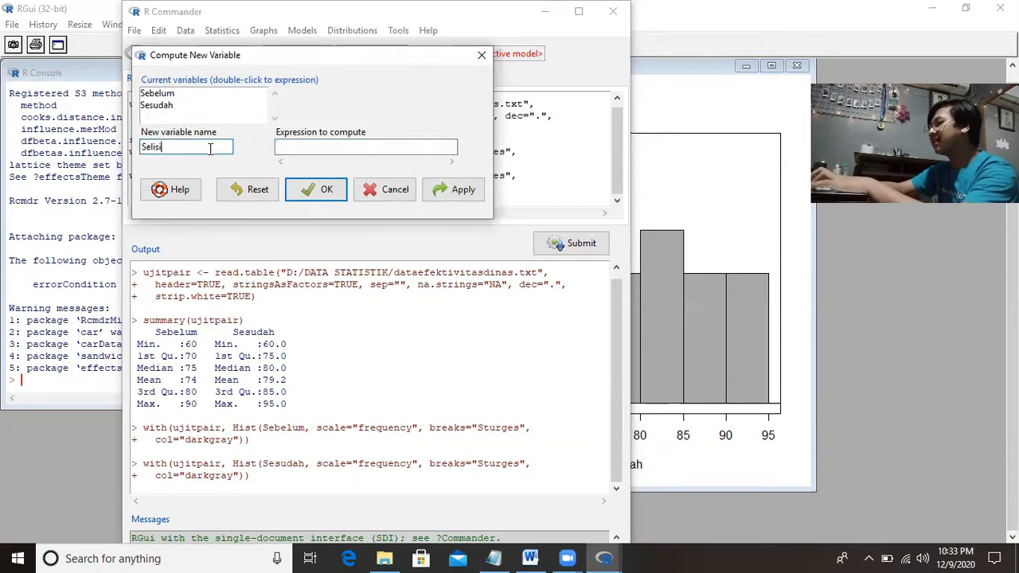
{"action": "left_click", "coordinate": [298, 145]}
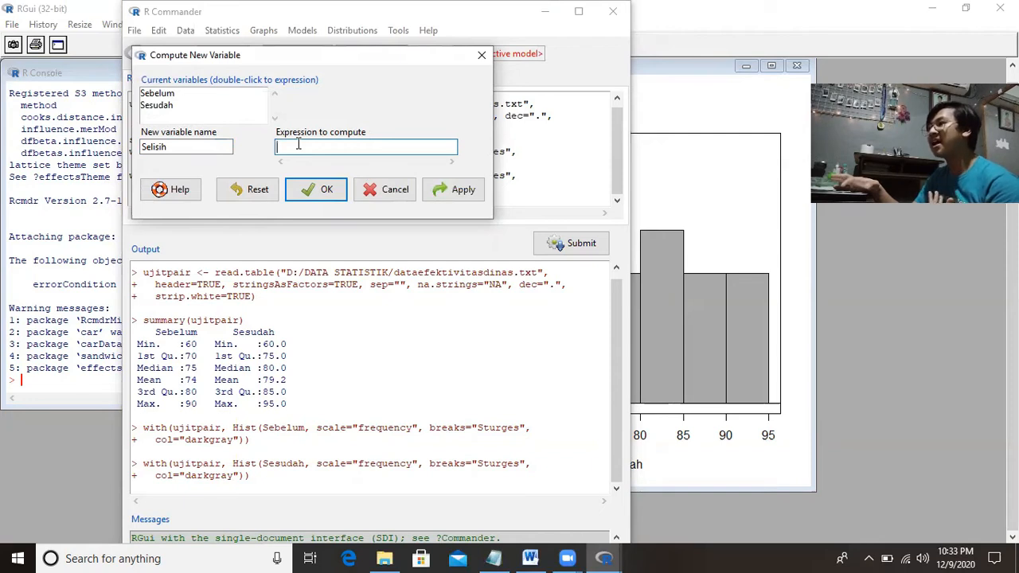
{"action": "double_click", "coordinate": [164, 97]}
{"action": "type", "text": "-"}
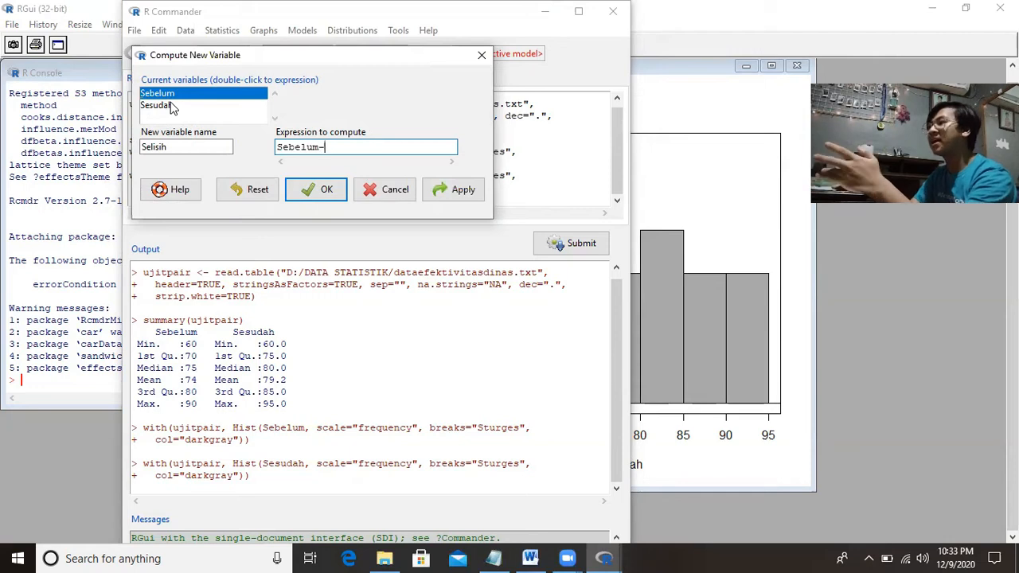
{"action": "double_click", "coordinate": [168, 106]}
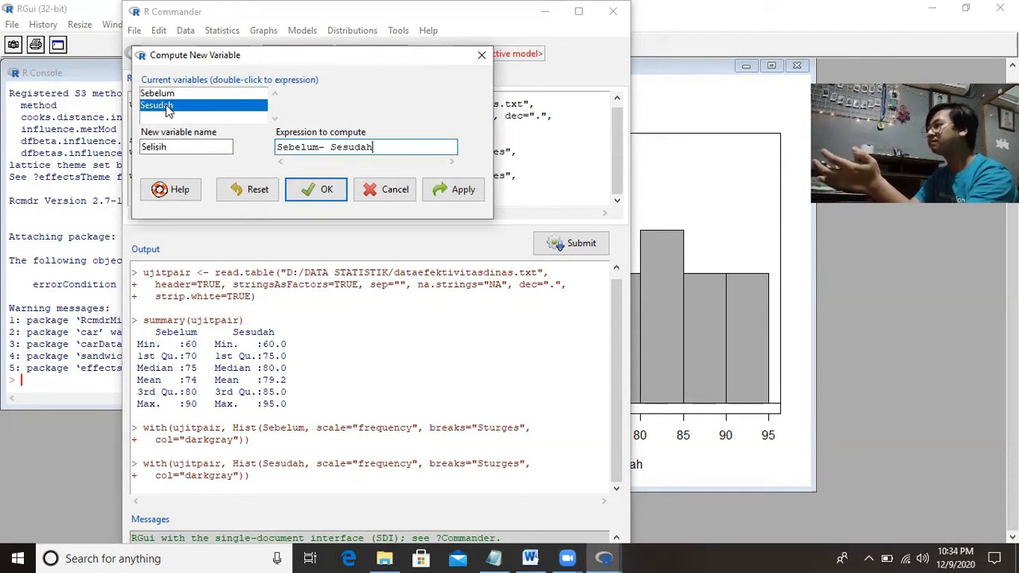
{"action": "left_click", "coordinate": [325, 191]}
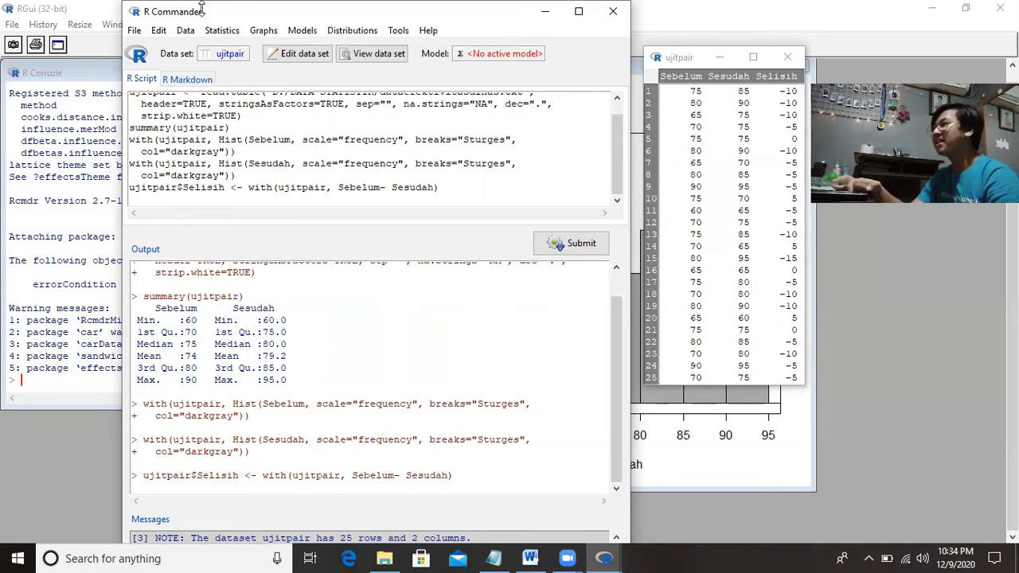
Run a Shapiro-Wilk test of normality on the variable Selisih.
{"action": "left_click", "coordinate": [223, 30]}
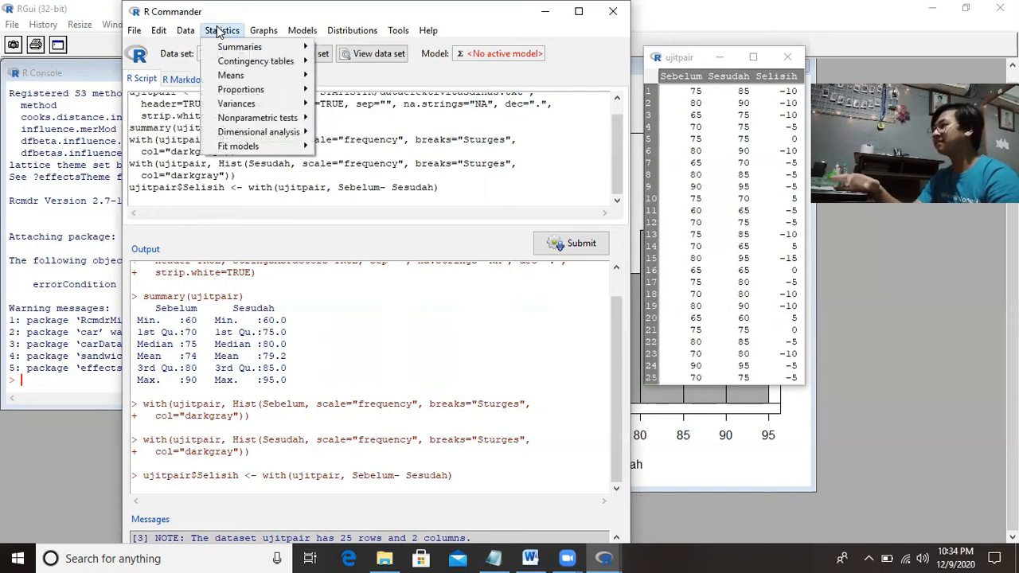
{"action": "mouse_move", "coordinate": [238, 49]}
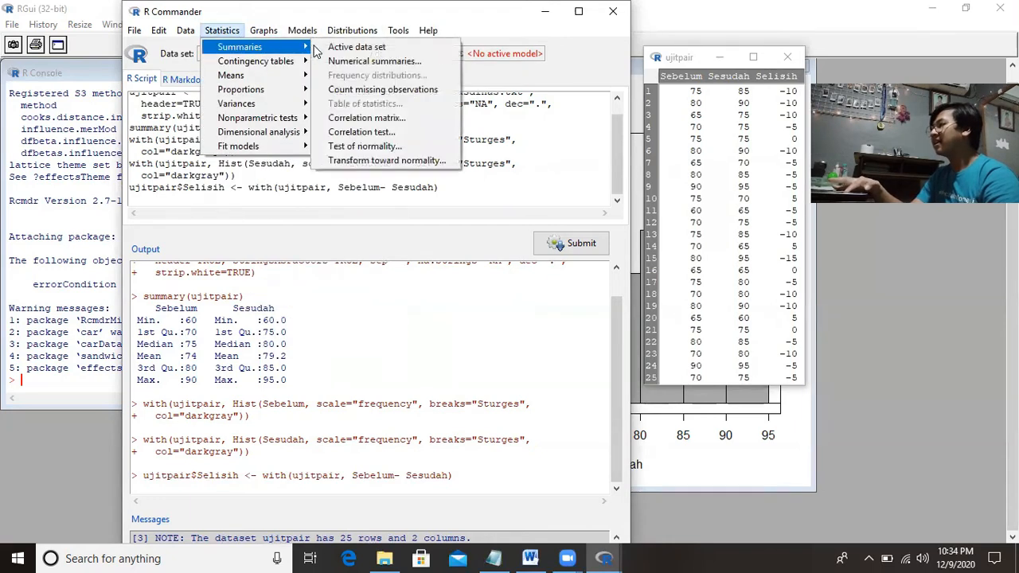
{"action": "left_click", "coordinate": [347, 147]}
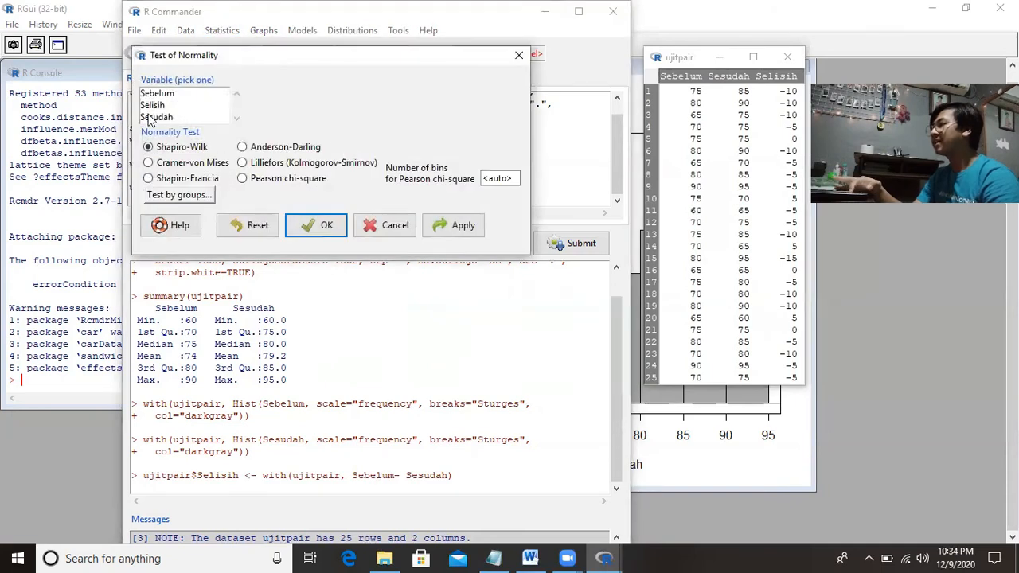
{"action": "left_click", "coordinate": [150, 106]}
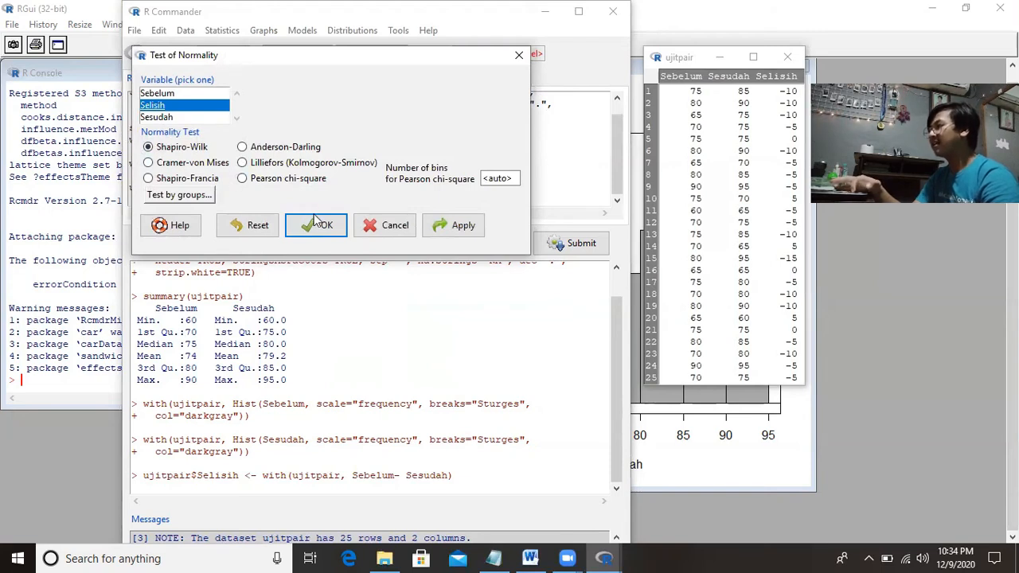
{"action": "left_click", "coordinate": [318, 227]}
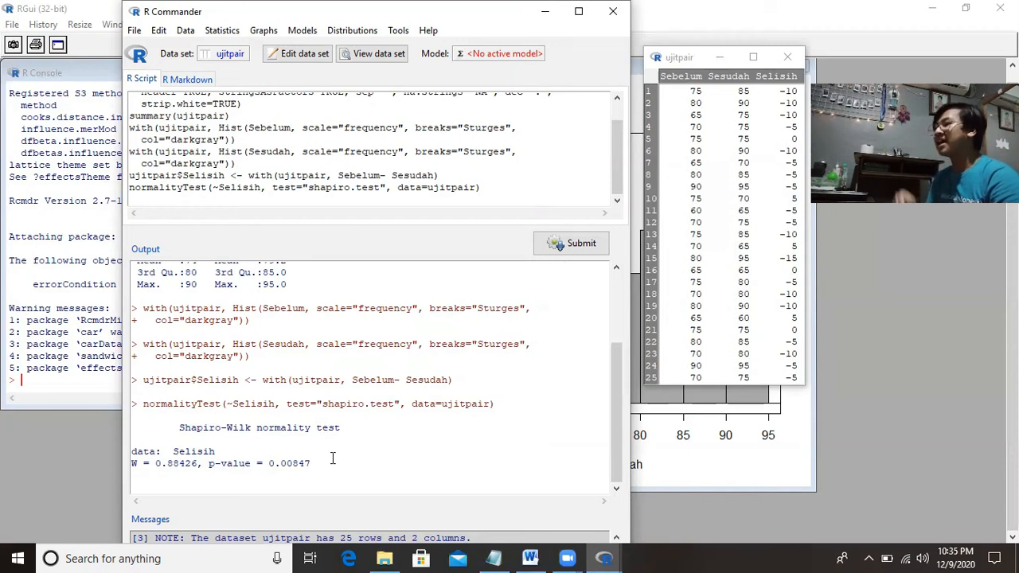
Run a paired t-test with Sebelum as first variable and Sesudah as second, two-sided, at a .95 confidence level.
{"action": "left_click", "coordinate": [214, 36]}
{"action": "mouse_move", "coordinate": [230, 48]}
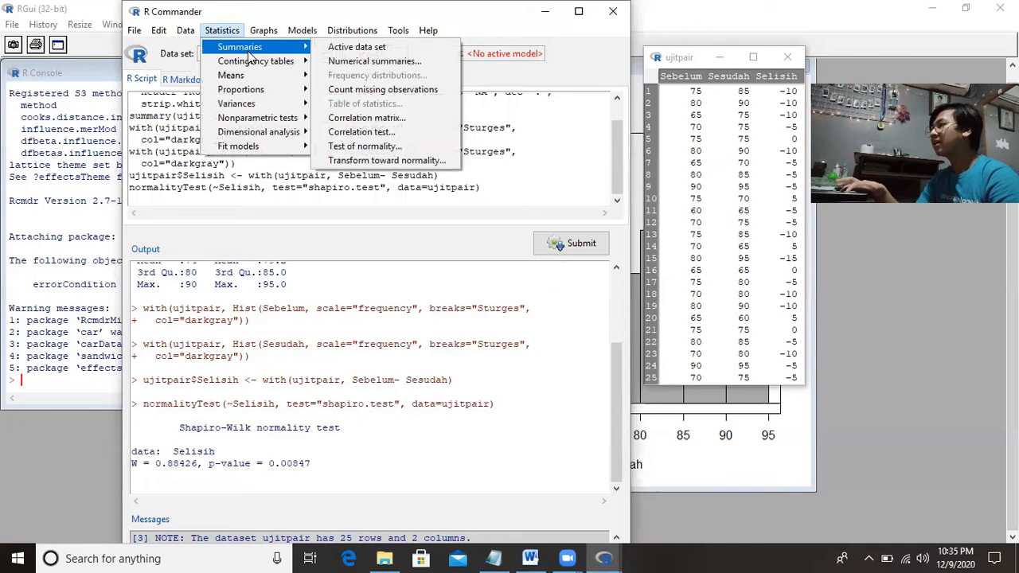
{"action": "mouse_move", "coordinate": [264, 71]}
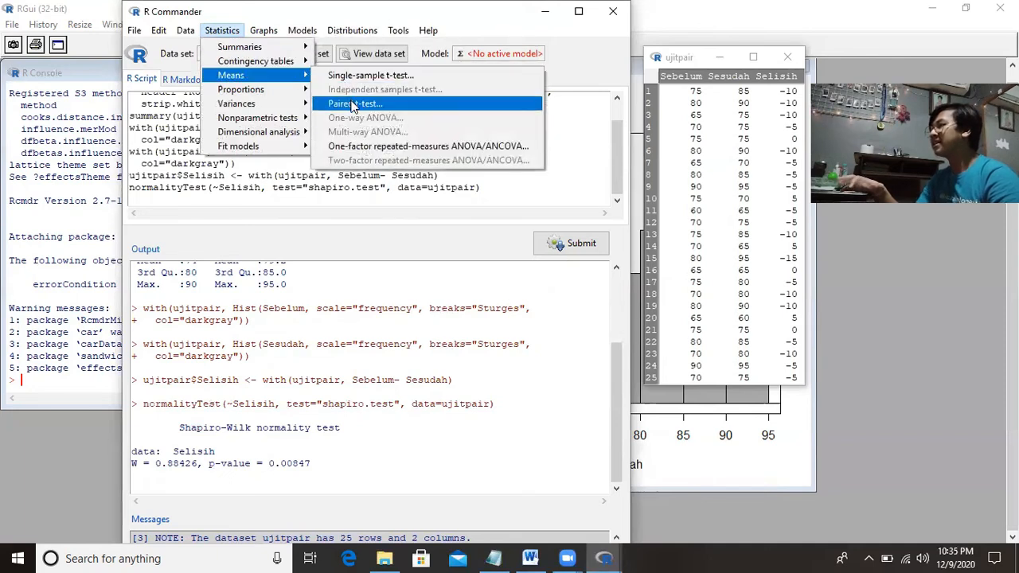
{"action": "left_click", "coordinate": [402, 106]}
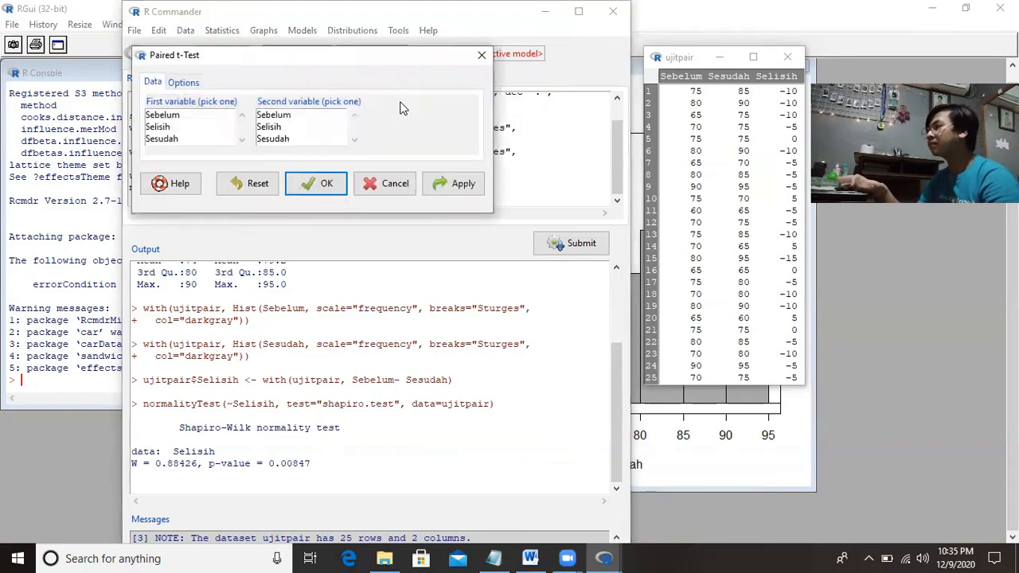
{"action": "left_click", "coordinate": [176, 118]}
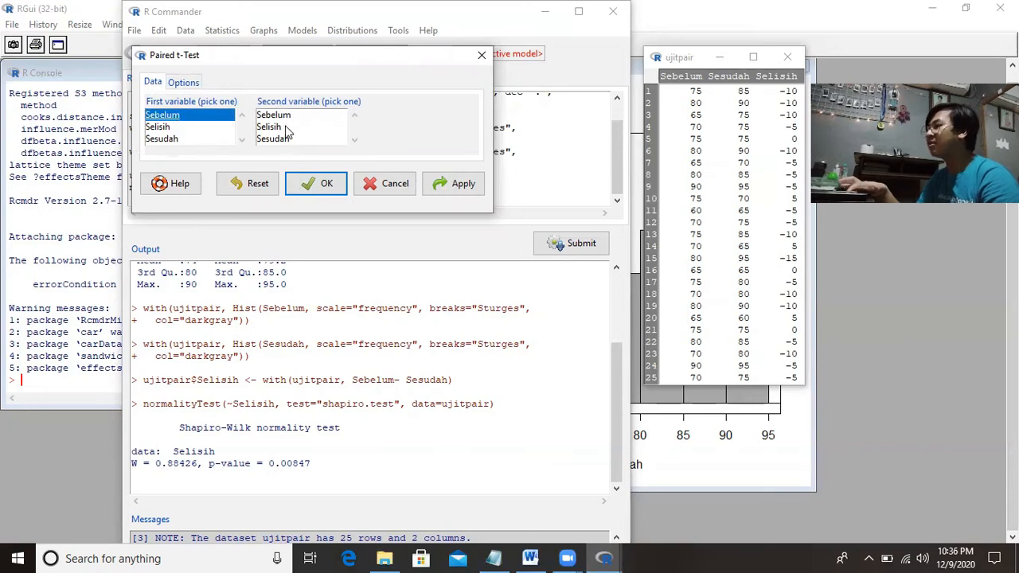
{"action": "left_click", "coordinate": [269, 140]}
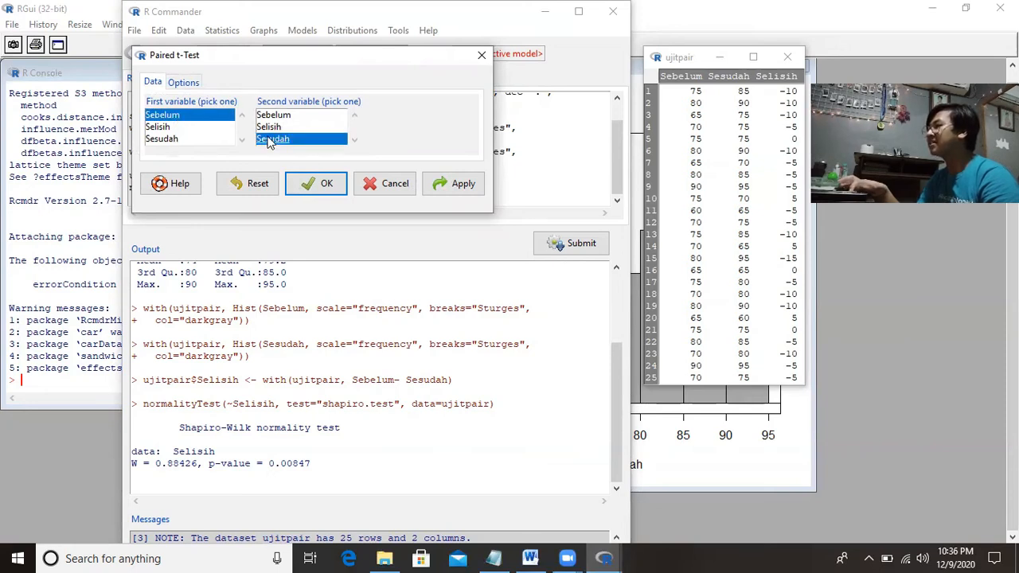
{"action": "left_click", "coordinate": [181, 83]}
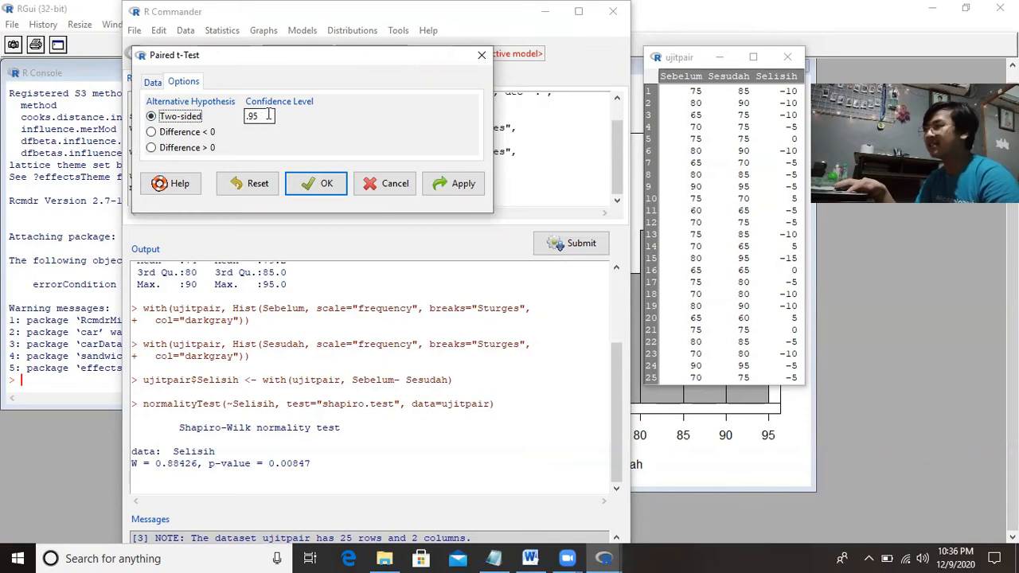
{"action": "left_click", "coordinate": [327, 184]}
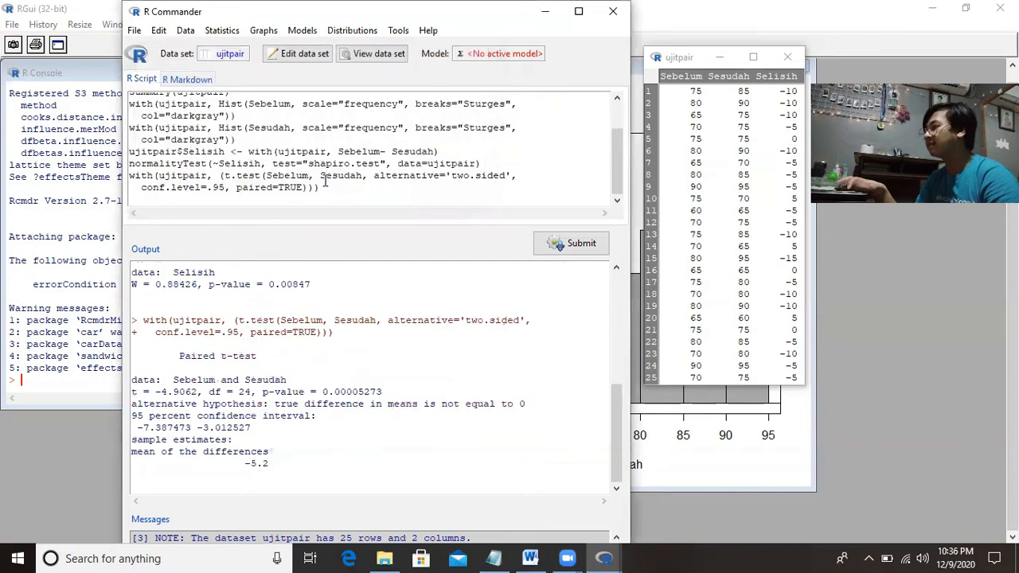